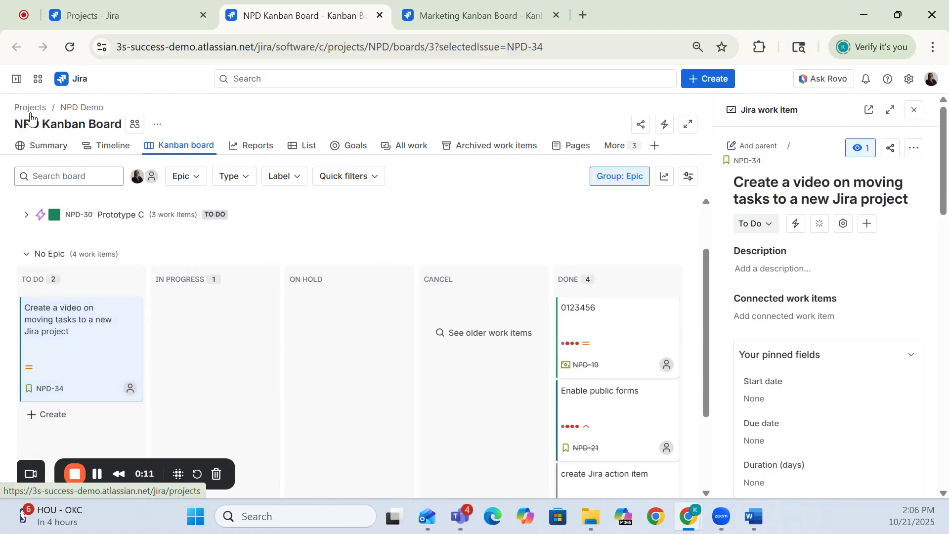
Compare the NPD and Marketing Kanban boards, and open work item MKT-14 on the Marketing board.
left_click(512, 6)
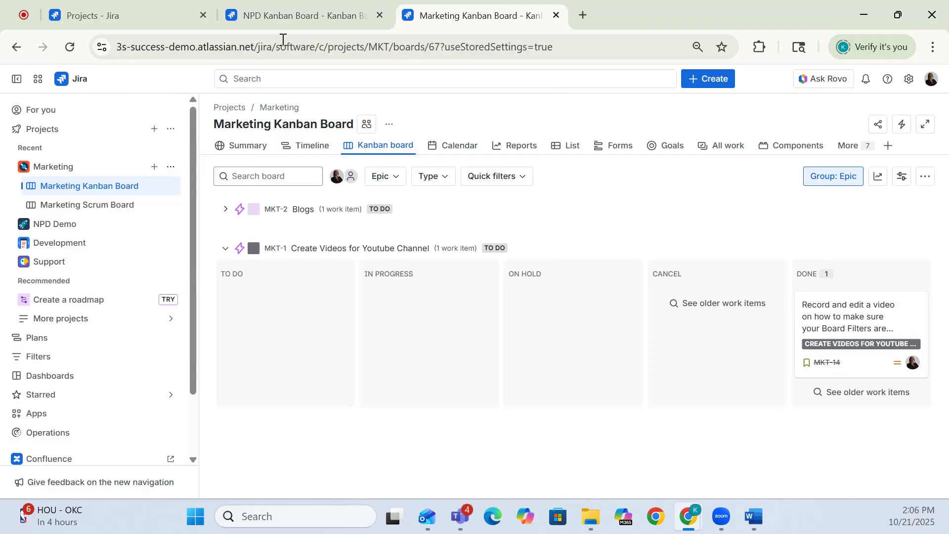
left_click(279, 7)
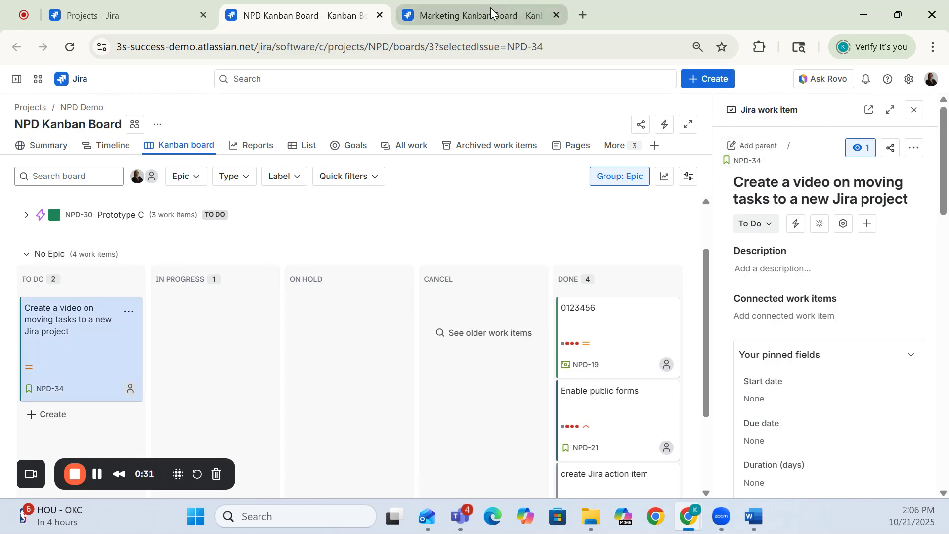
mouse_move(490, 7)
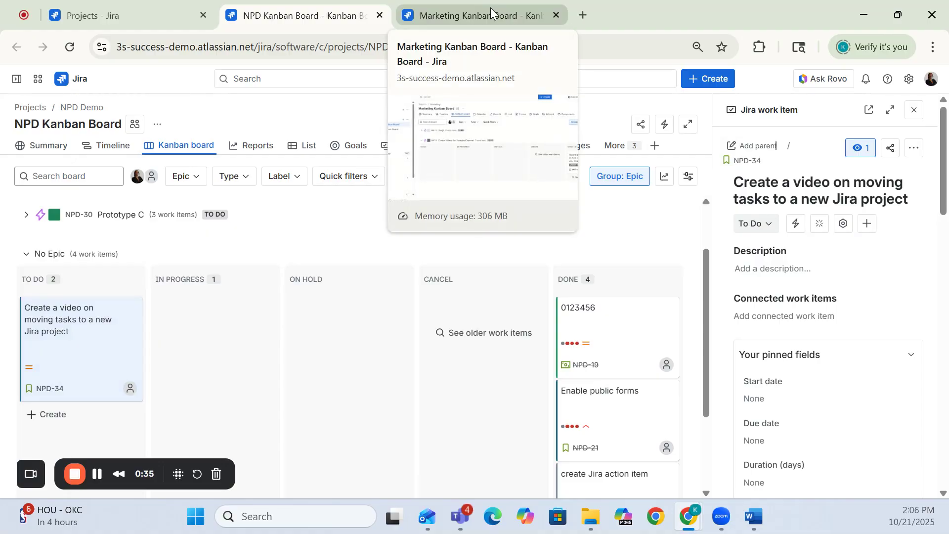
left_click(514, 6)
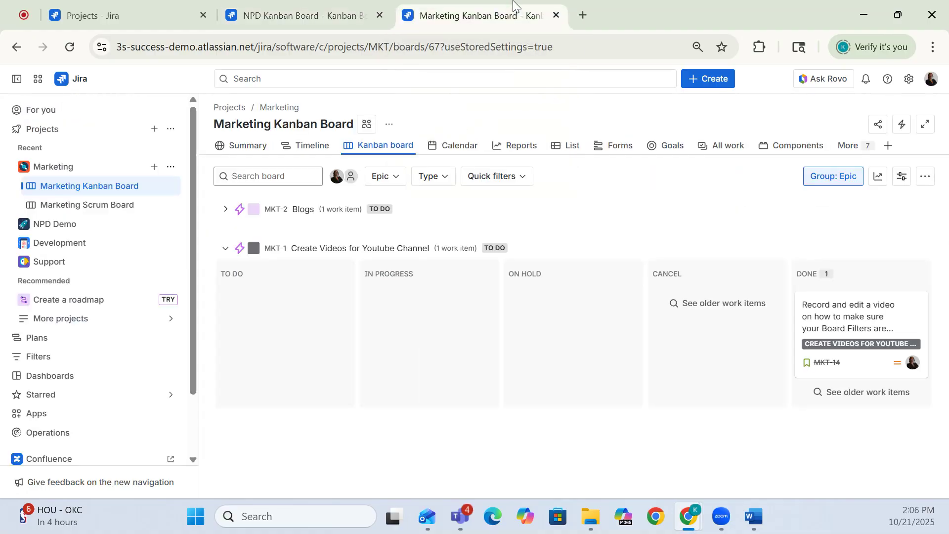
left_click(808, 366)
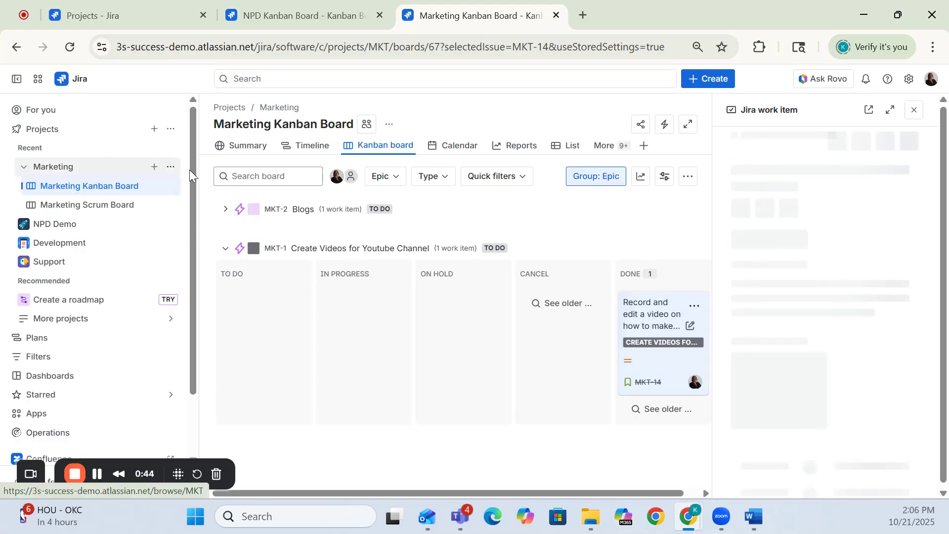
Open the Summary page of the Marketing project's settings to check its work types.
left_click(170, 167)
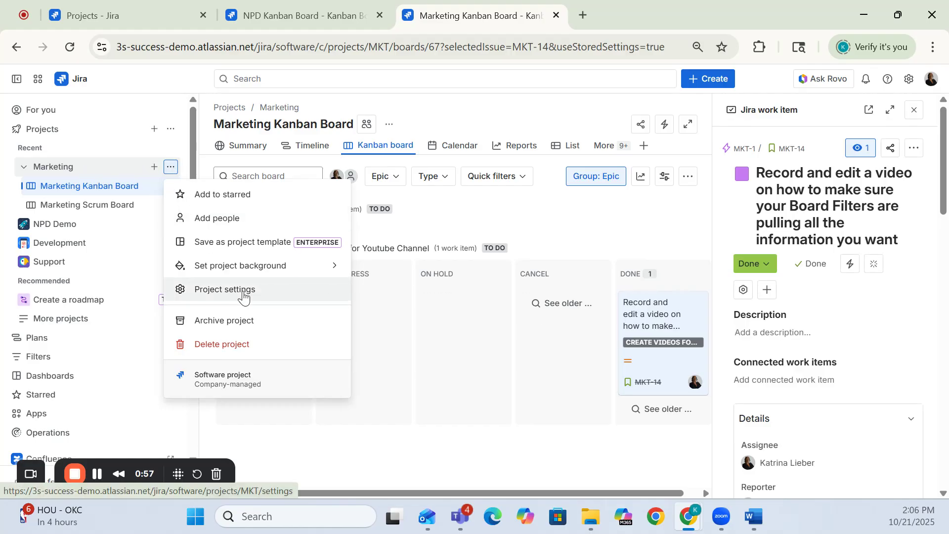
left_click(243, 295)
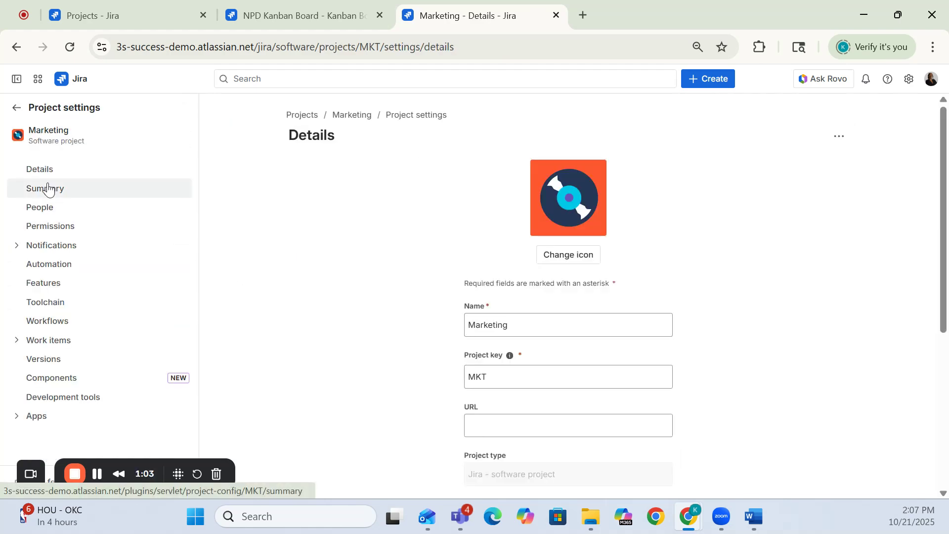
left_click(53, 192)
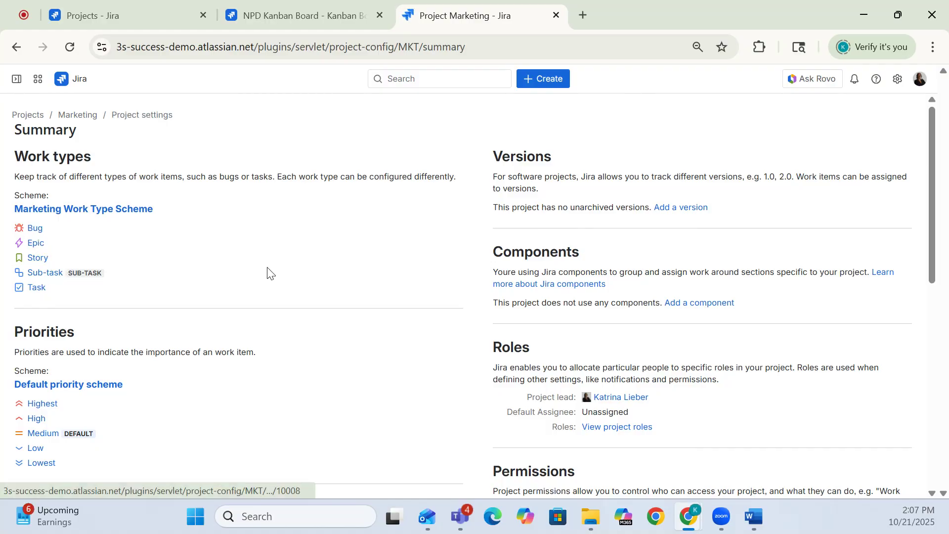
Open the Summary page of the NPD Demo project's settings to check its work types.
left_click(349, 3)
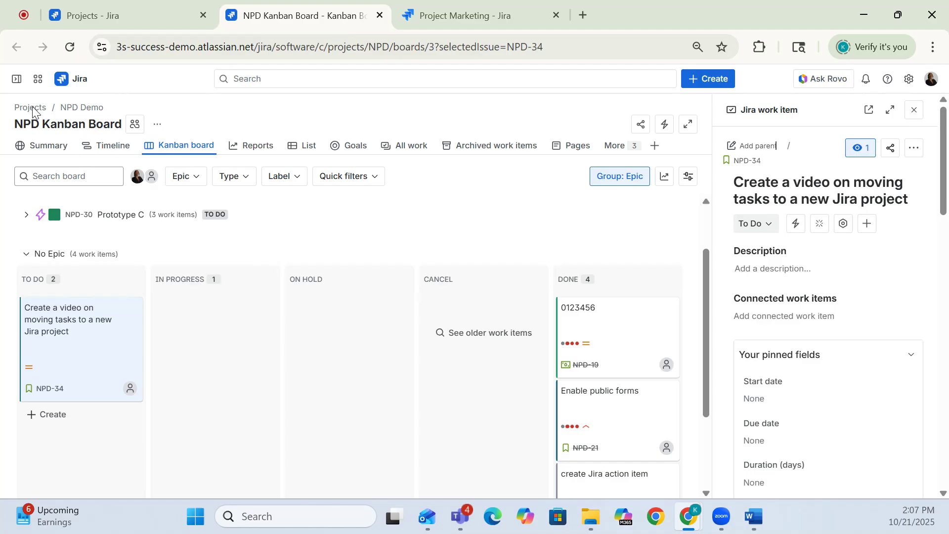
mouse_move(16, 78)
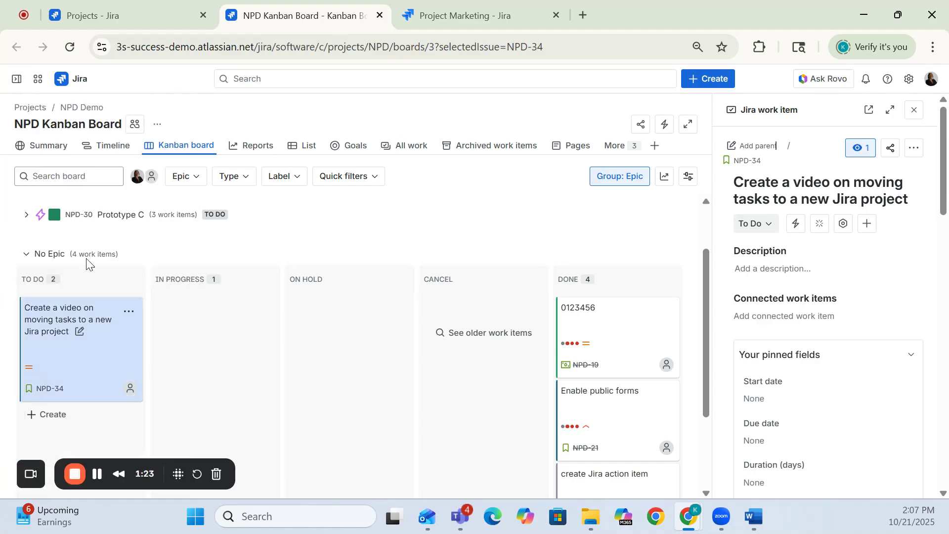
left_click(19, 85)
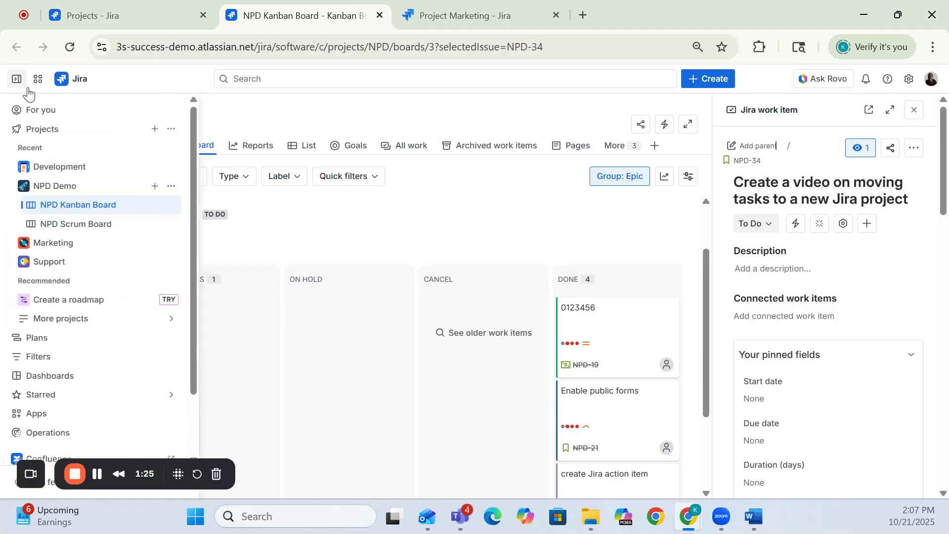
left_click(171, 187)
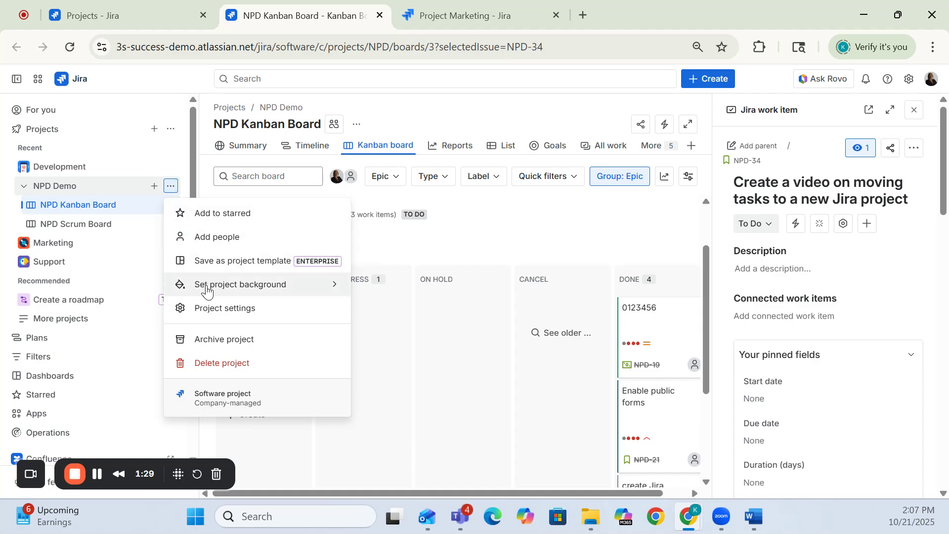
left_click(212, 317)
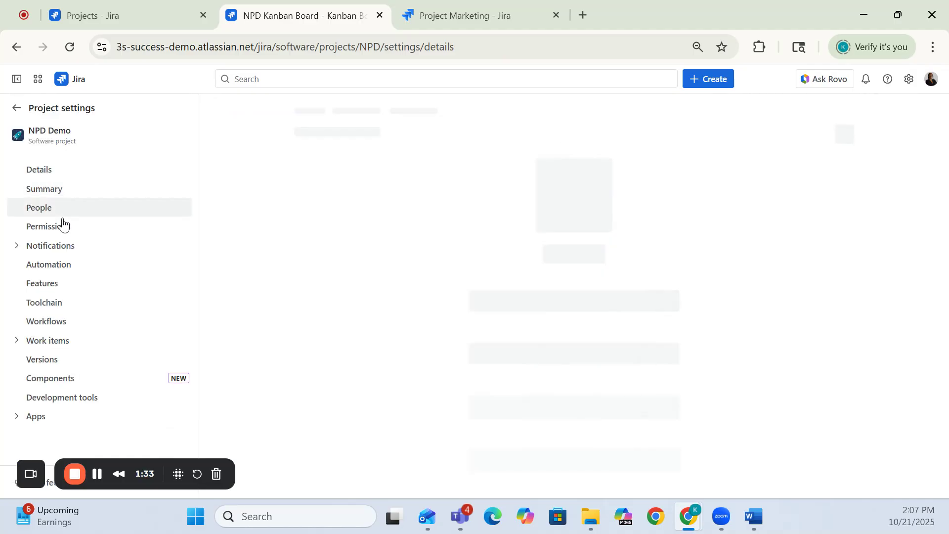
left_click(58, 196)
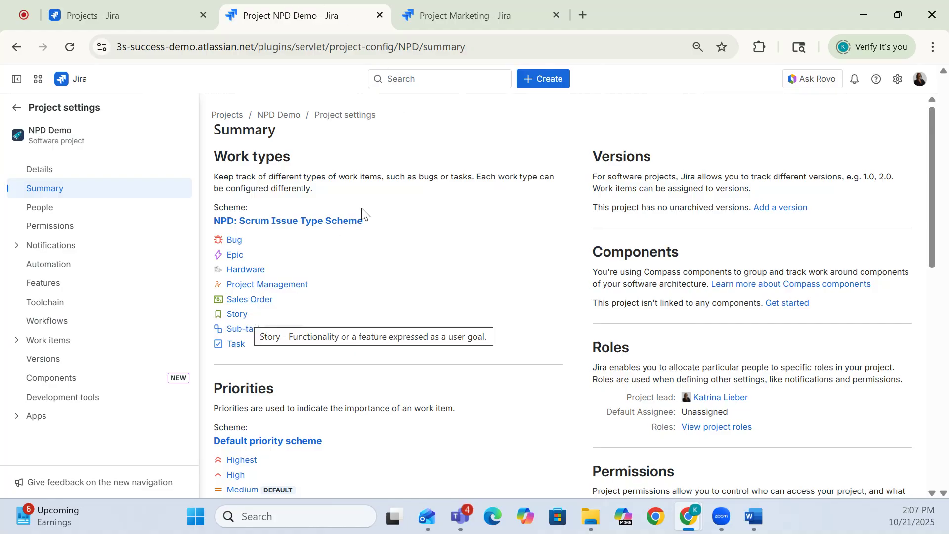
Open the Marketing: Scrum Default Issue Screen from the Marketing project's screen scheme and review its field list.
left_click(505, 7)
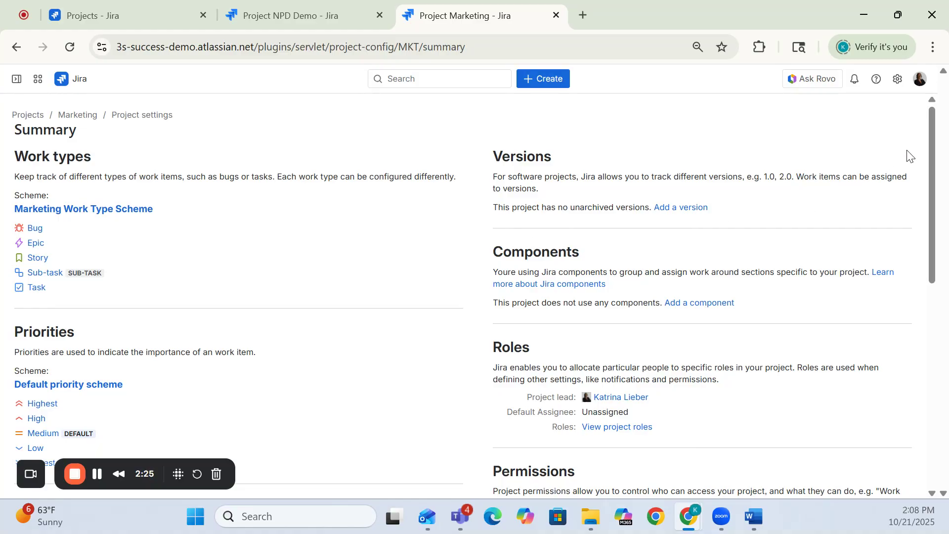
left_click_drag(930, 156, 911, 341)
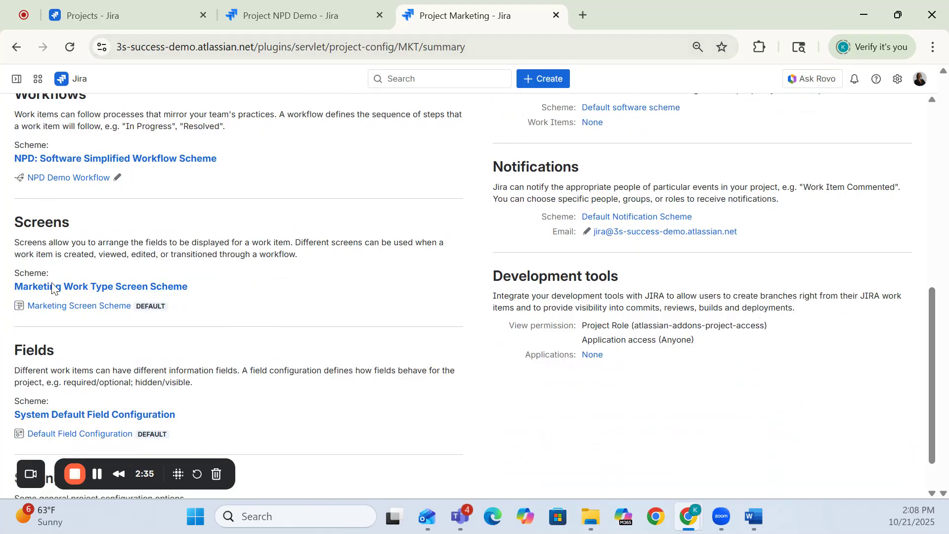
left_click(108, 293)
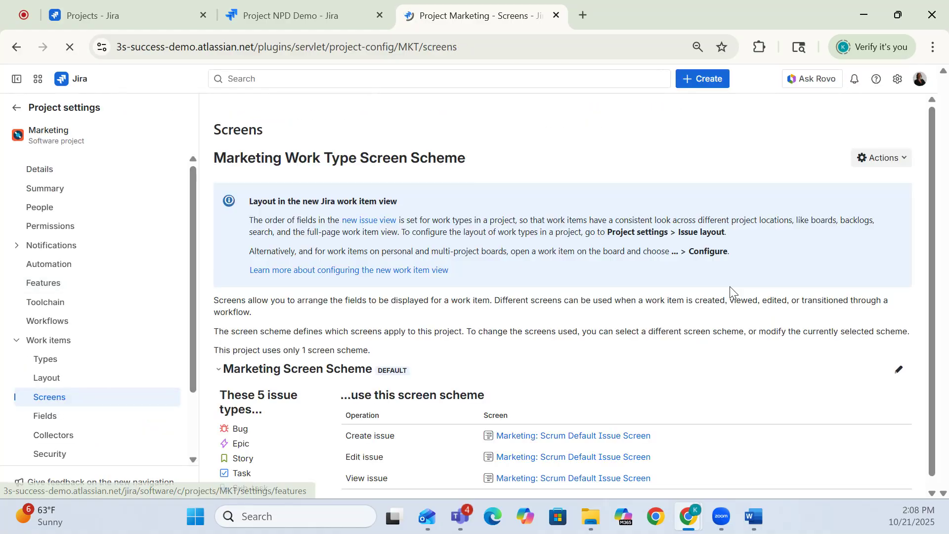
scroll(930, 195, "down", 1)
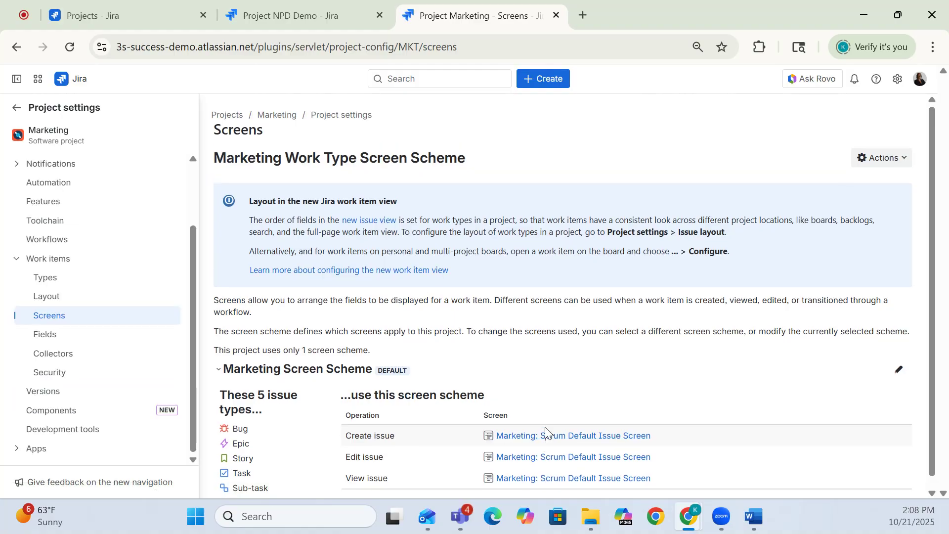
left_click(578, 436)
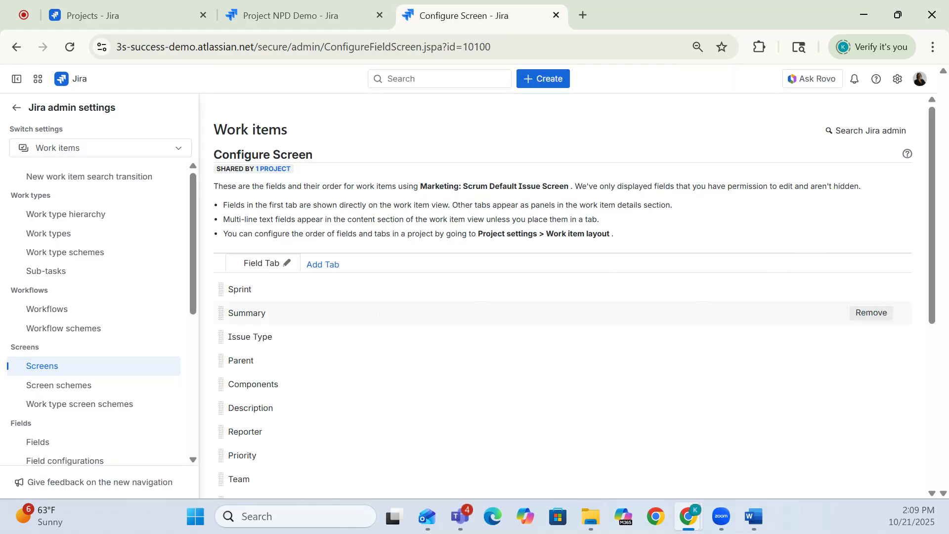
left_click_drag(933, 199, 920, 369)
scroll(765, 248, "down", 1)
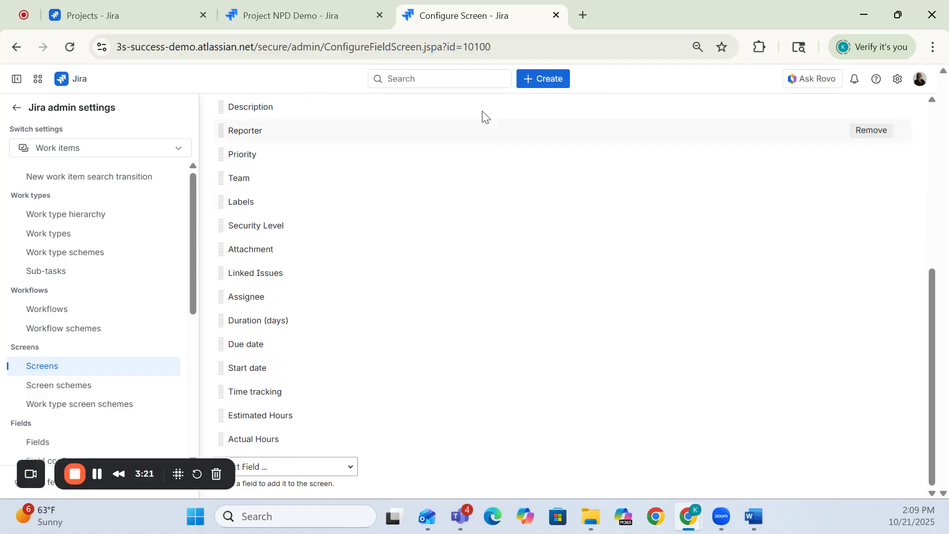
Open the NPD: Scrum Default Issue Screen from the NPD Demo settings summary and compare its fields, including Part Number, with the Marketing screen.
left_click(265, 6)
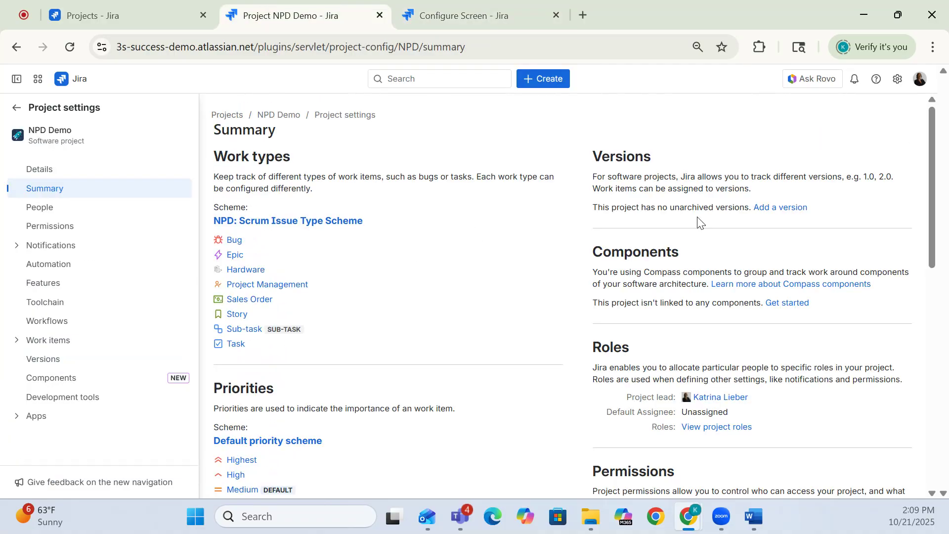
left_click_drag(933, 176, 917, 339)
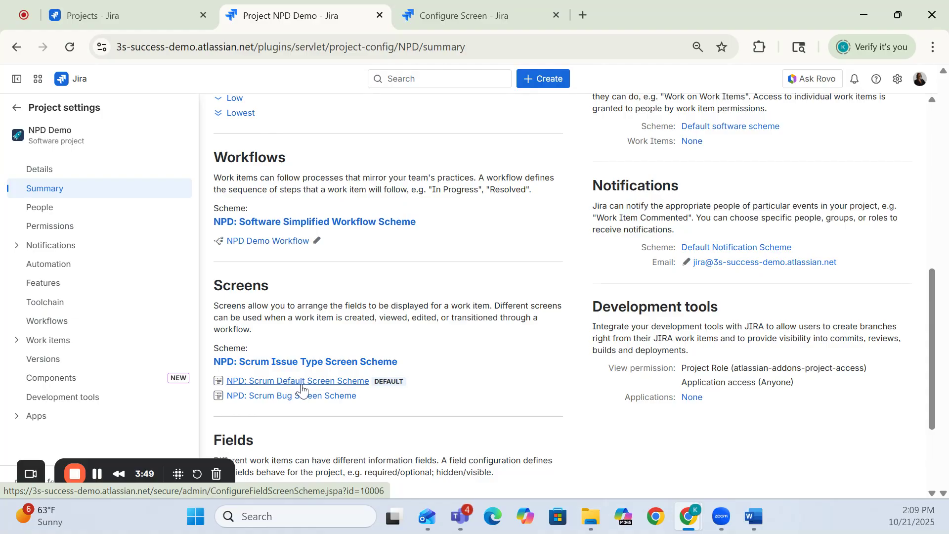
left_click(317, 389)
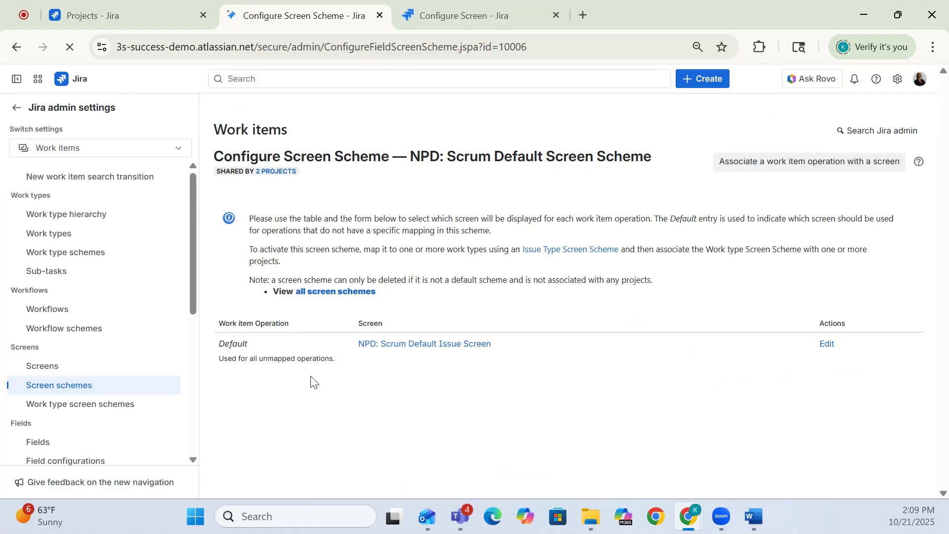
left_click(421, 349)
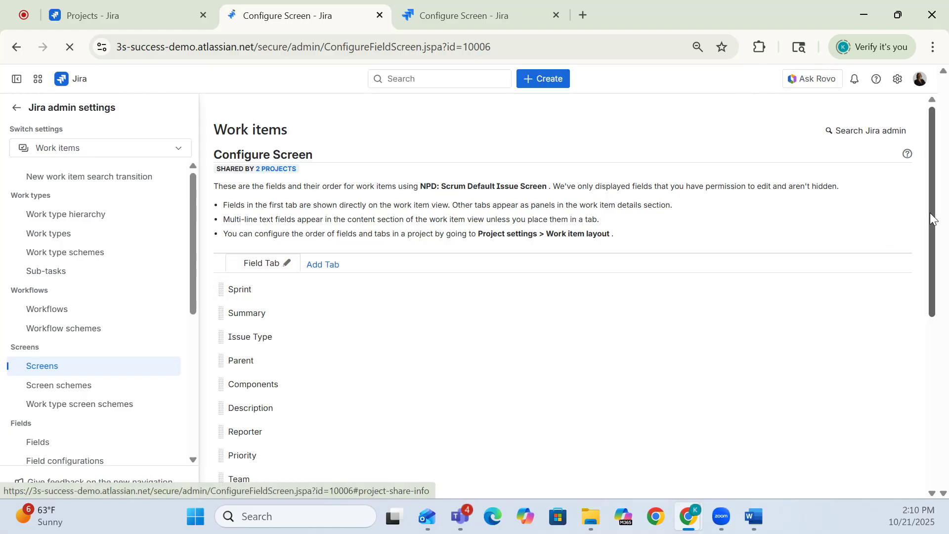
left_click_drag(929, 217, 909, 394)
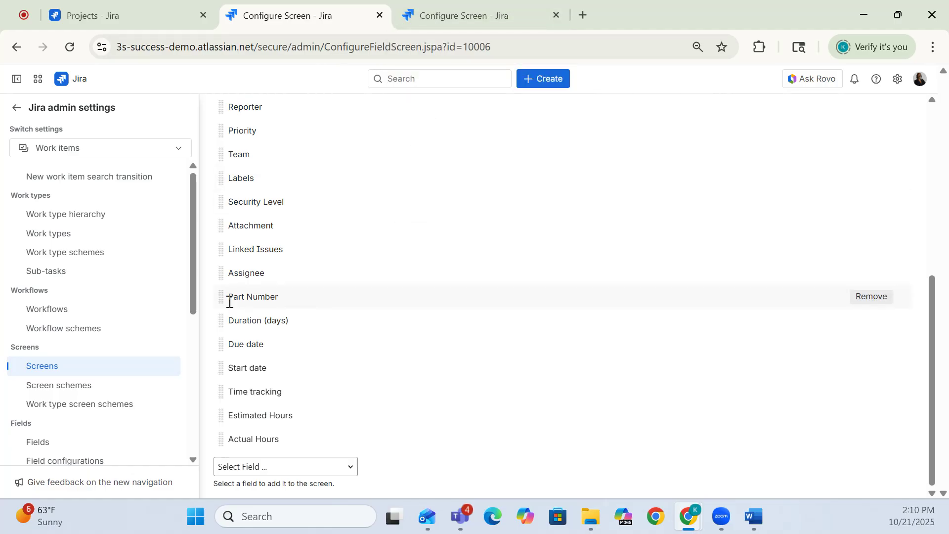
left_click_drag(228, 301, 282, 303)
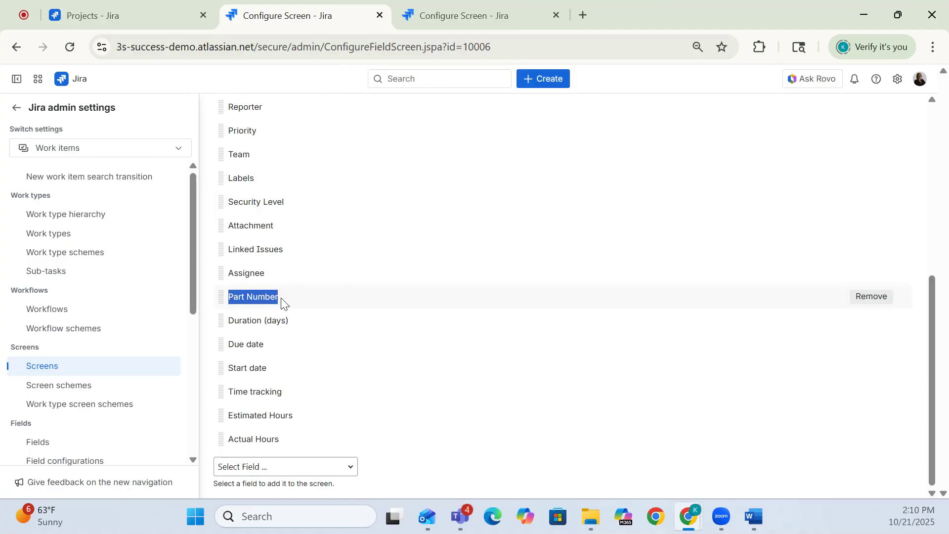
left_click(428, 4)
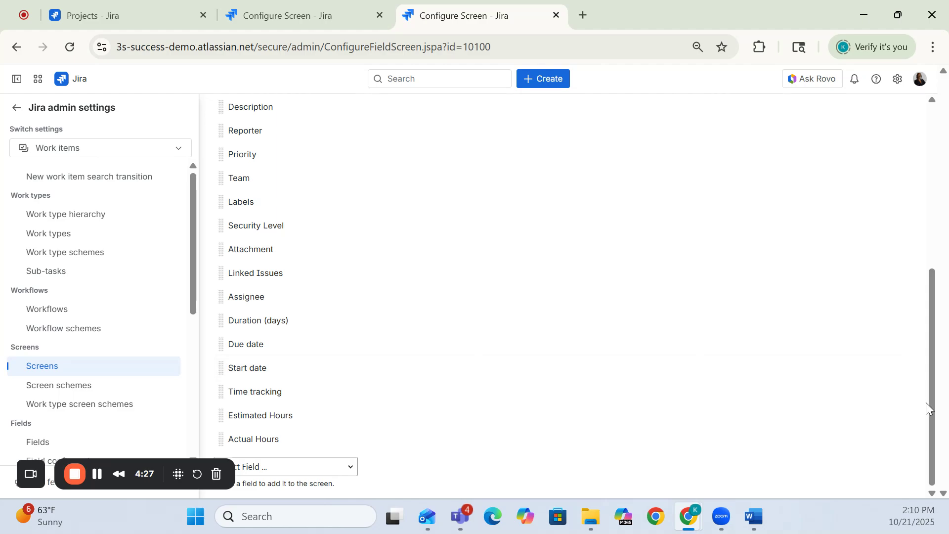
left_click_drag(933, 415, 850, 206)
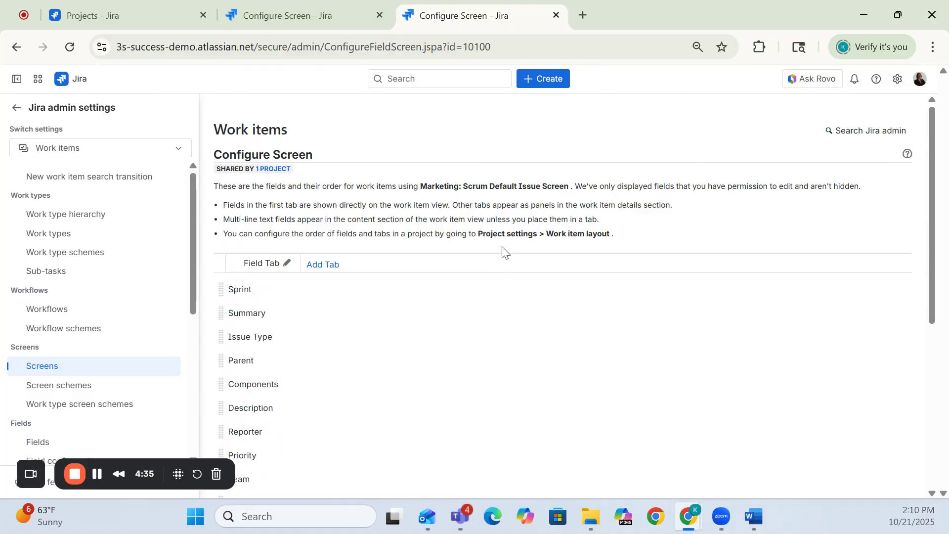
Leave the screen configuration pages and reopen the Marketing Kanban Board and the NPD Kanban Board in their browser tabs.
left_click(19, 111)
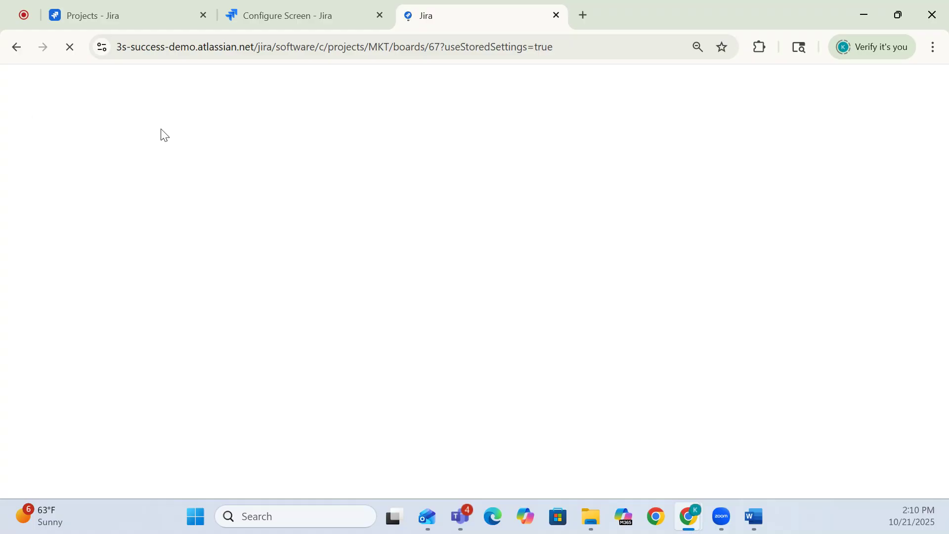
left_click(309, 7)
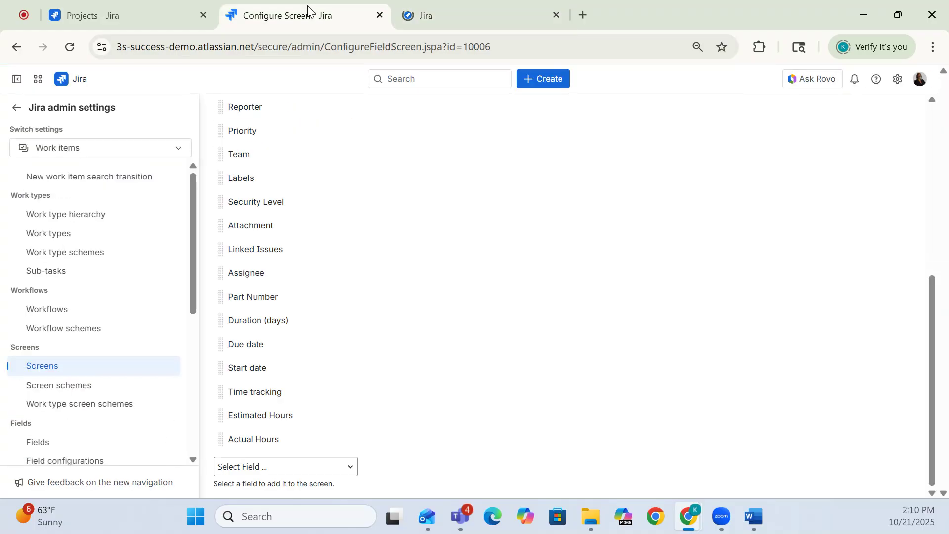
left_click(15, 108)
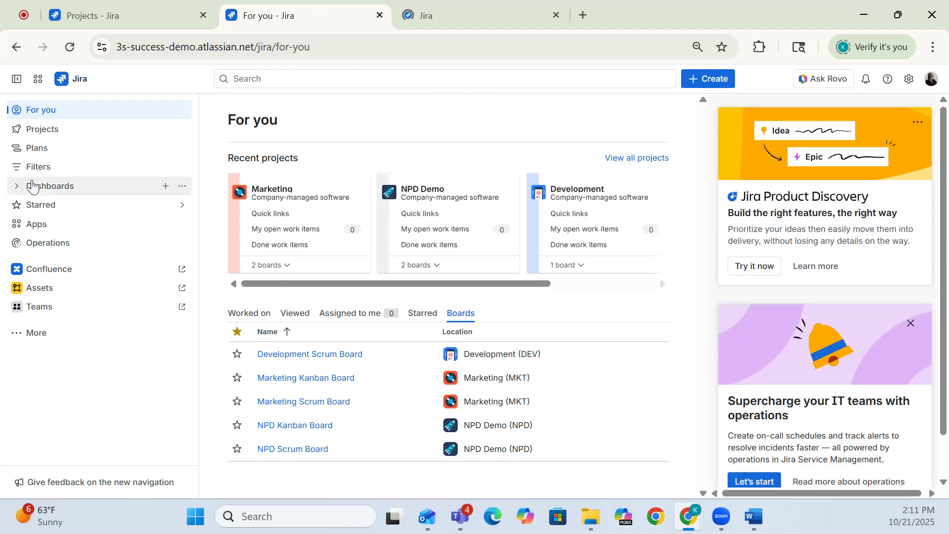
left_click(12, 134)
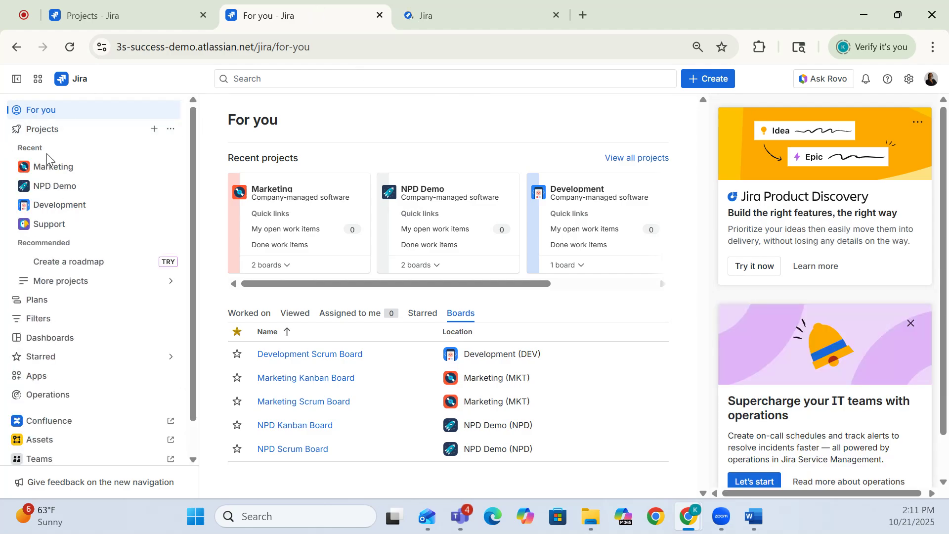
left_click(75, 190)
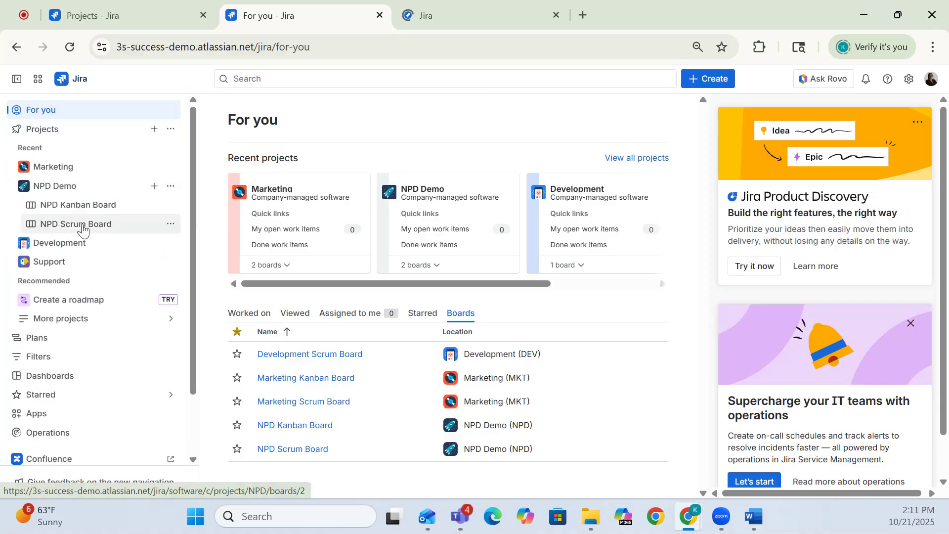
left_click(85, 205)
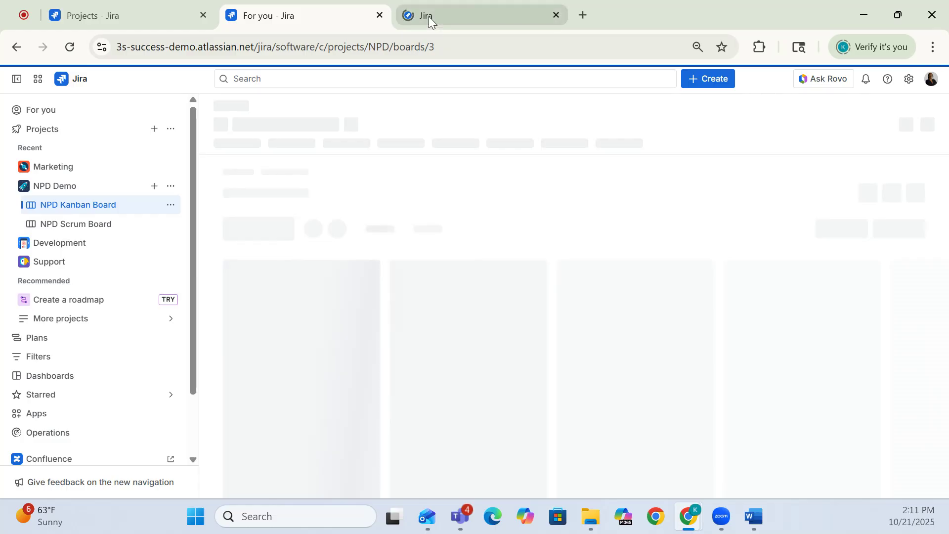
left_click(440, 6)
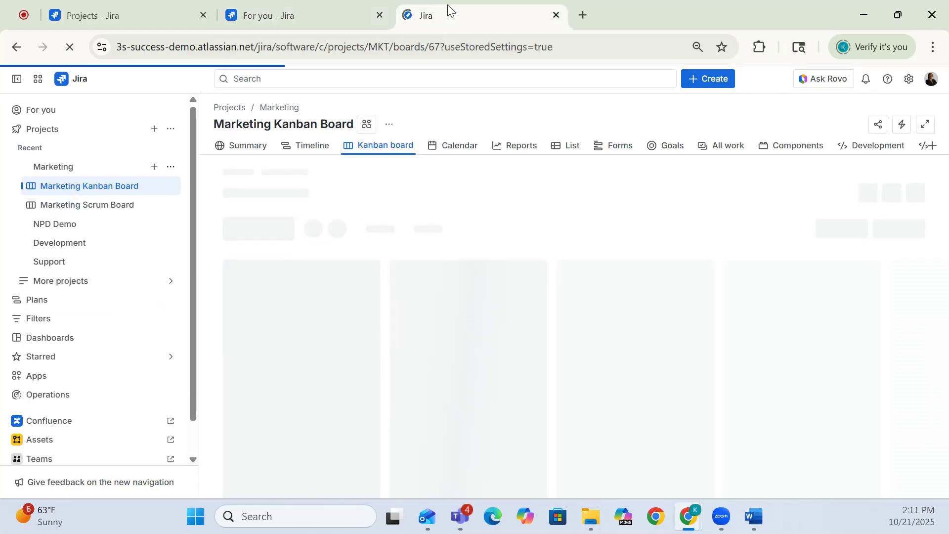
Return to the NPD Kanban Board and collapse the Prototype A, Prototype B and Prototype C epic groups.
left_click(292, 15)
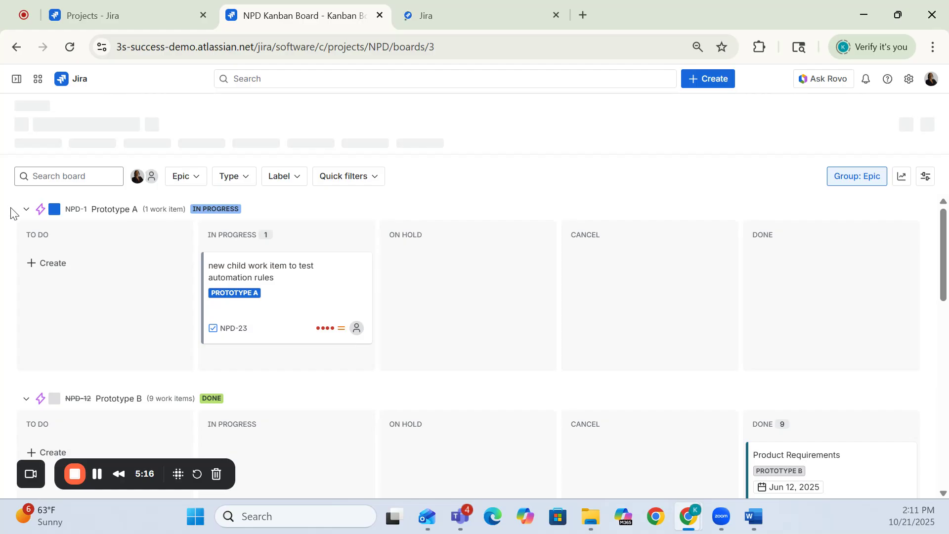
left_click(23, 214)
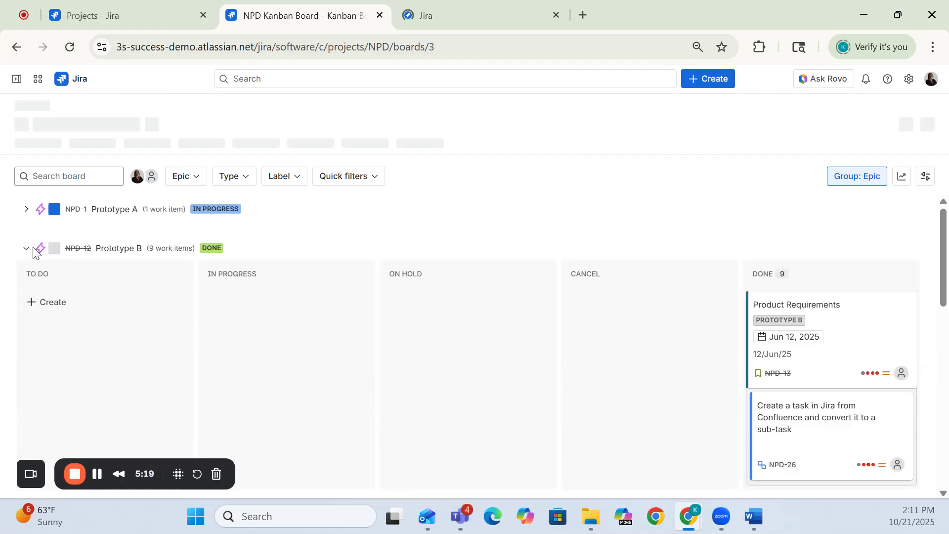
left_click(27, 250)
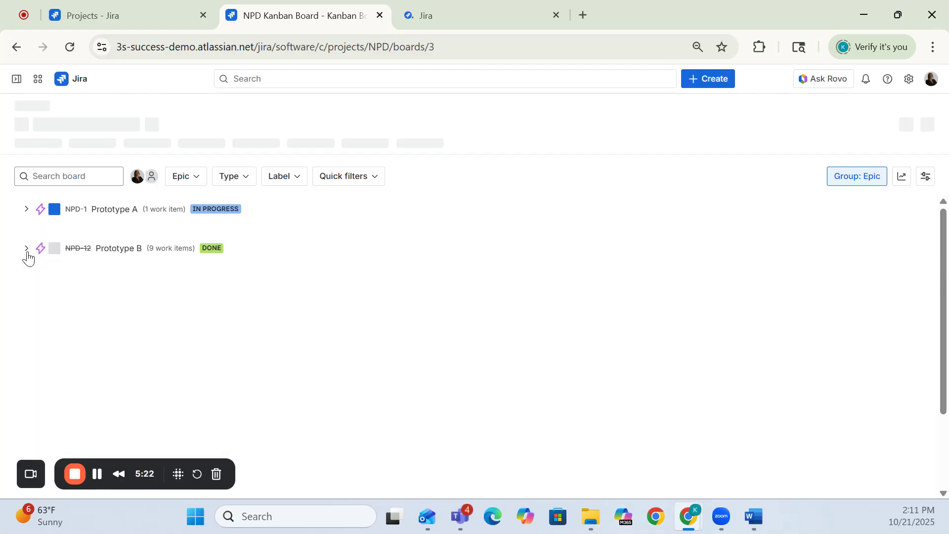
left_click(27, 249)
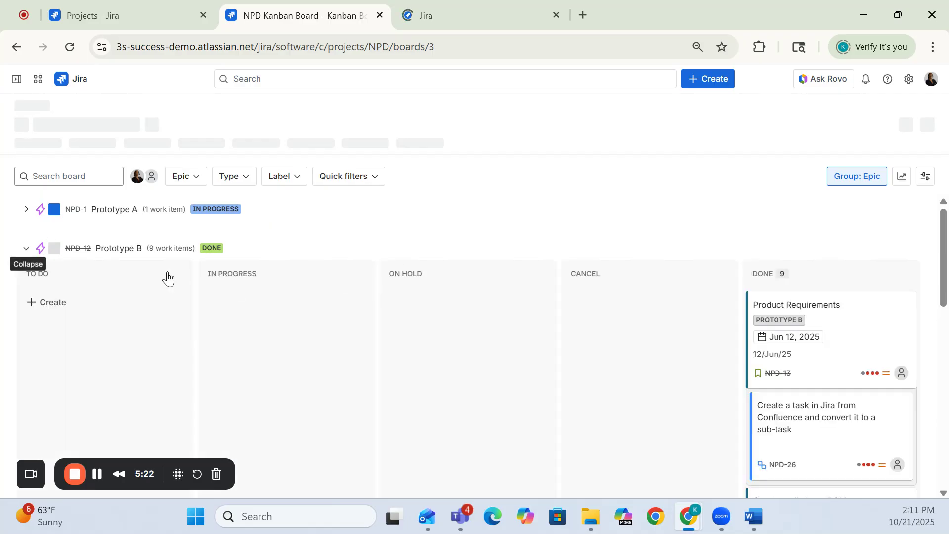
left_click(28, 250)
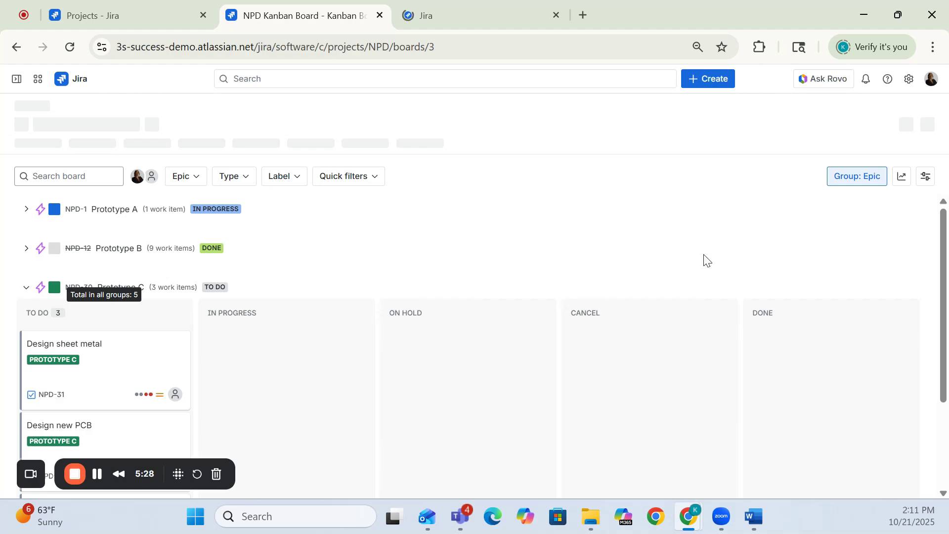
left_click(25, 293)
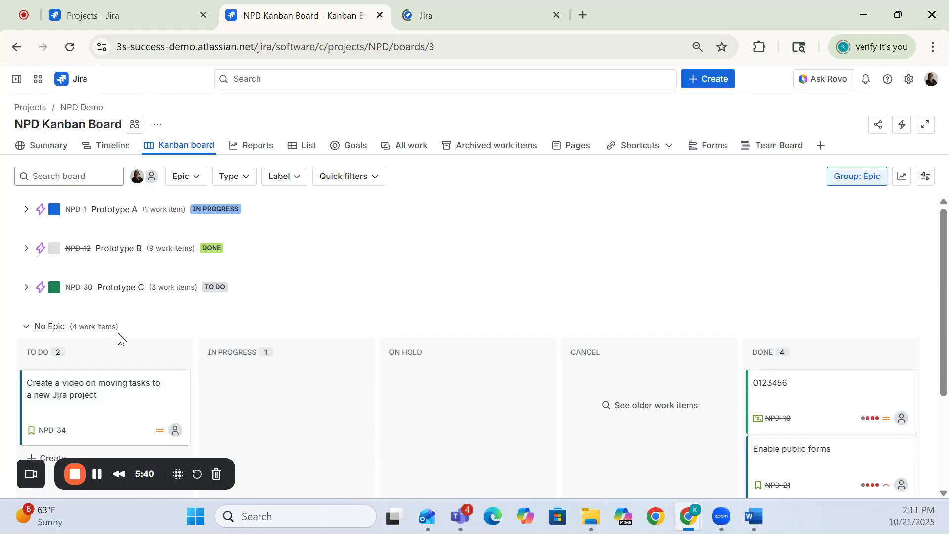
Save the description "Record a video on all the important considerations when moving a task from one project to another in Jira." on work item NPD-34.
left_click(130, 425)
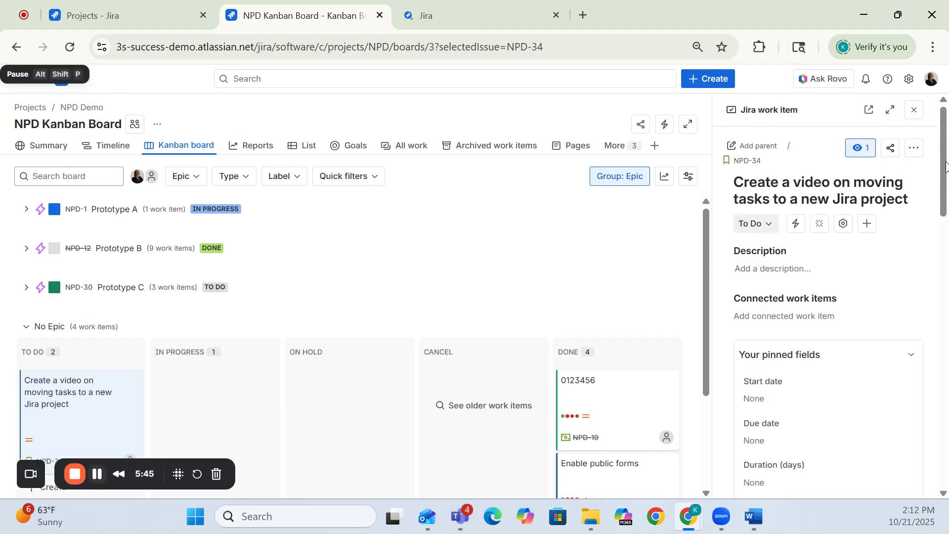
left_click_drag(946, 167, 915, 166)
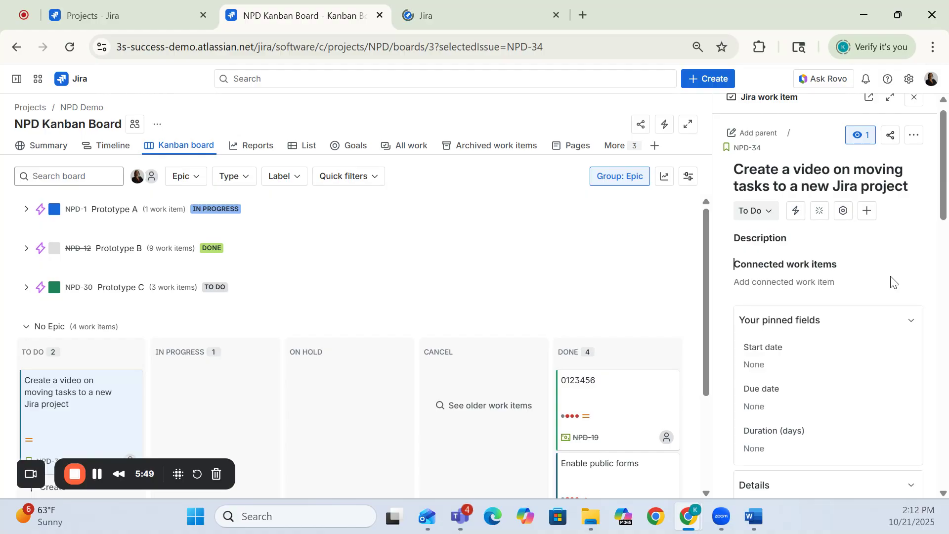
left_click(774, 254)
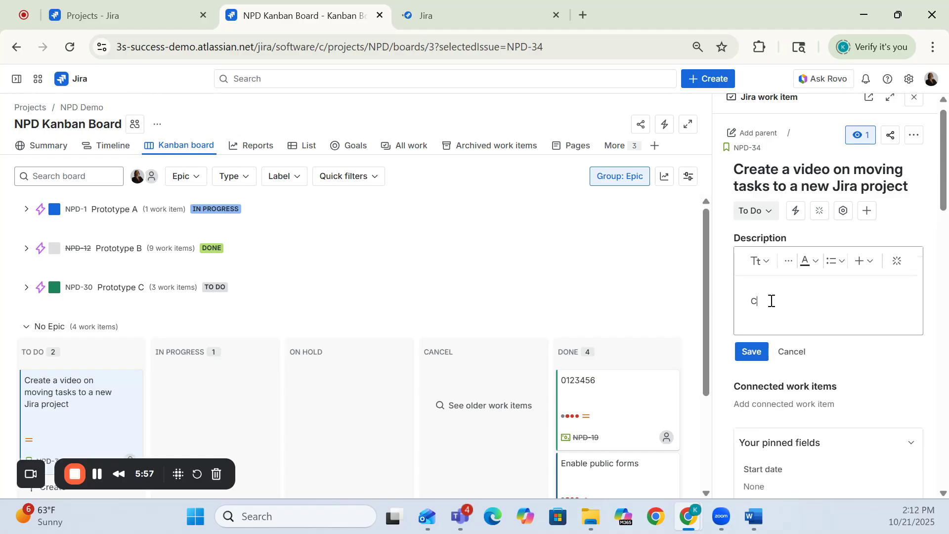
type("Cr")
key("BackSpace")
key("BackSpace")
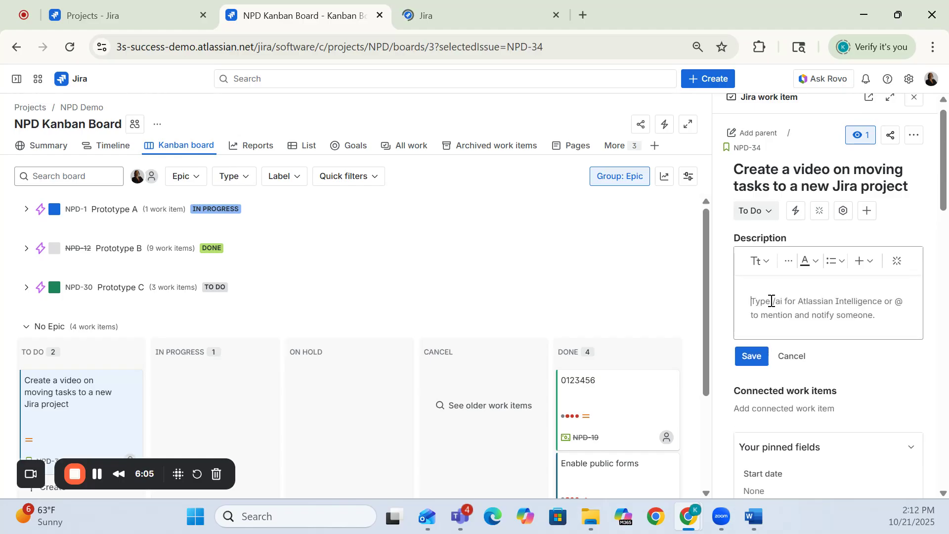
type("Record a video on all the important")
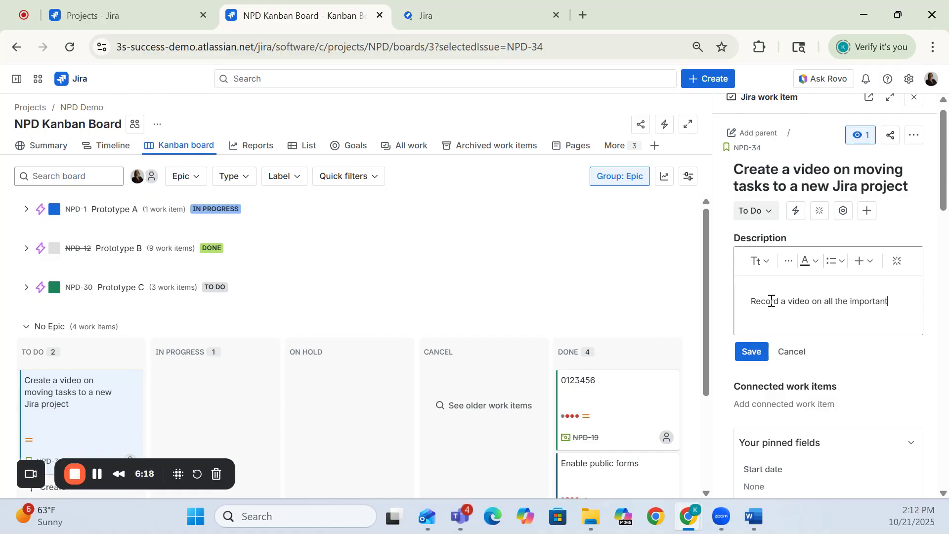
type("consideration")
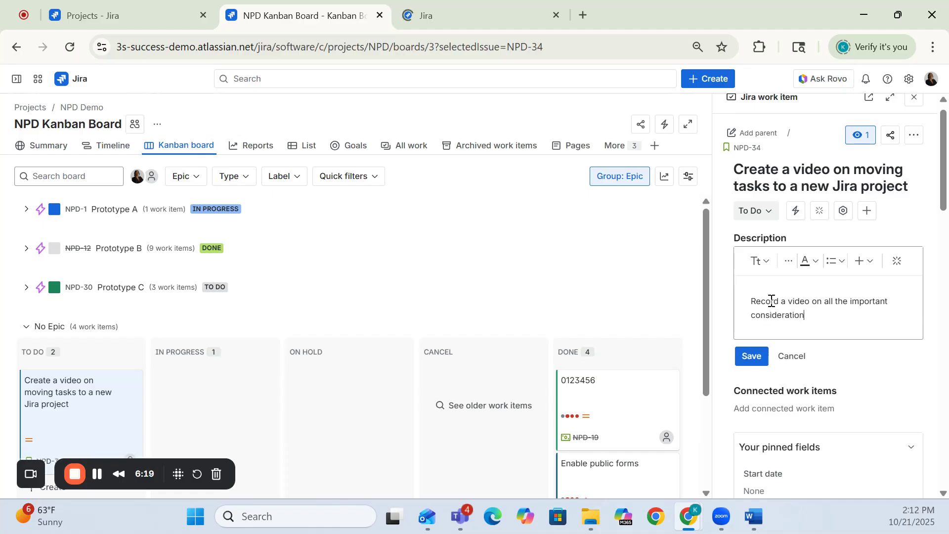
type("s when moving a task from on")
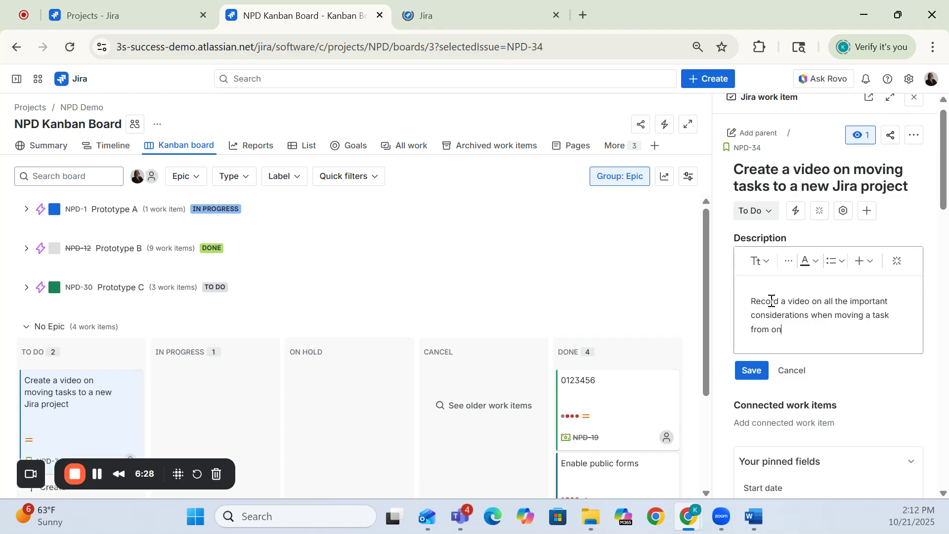
type("e project to another in Jira.")
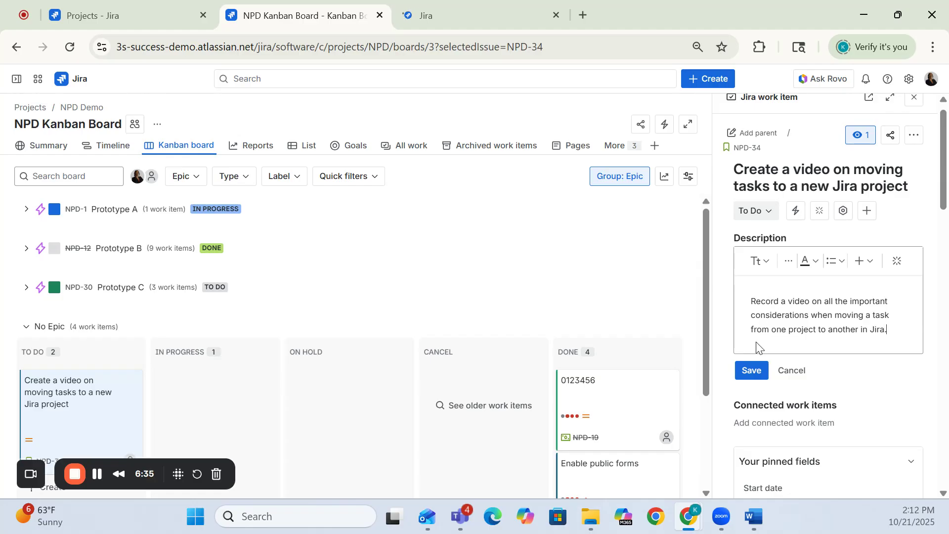
left_click(755, 374)
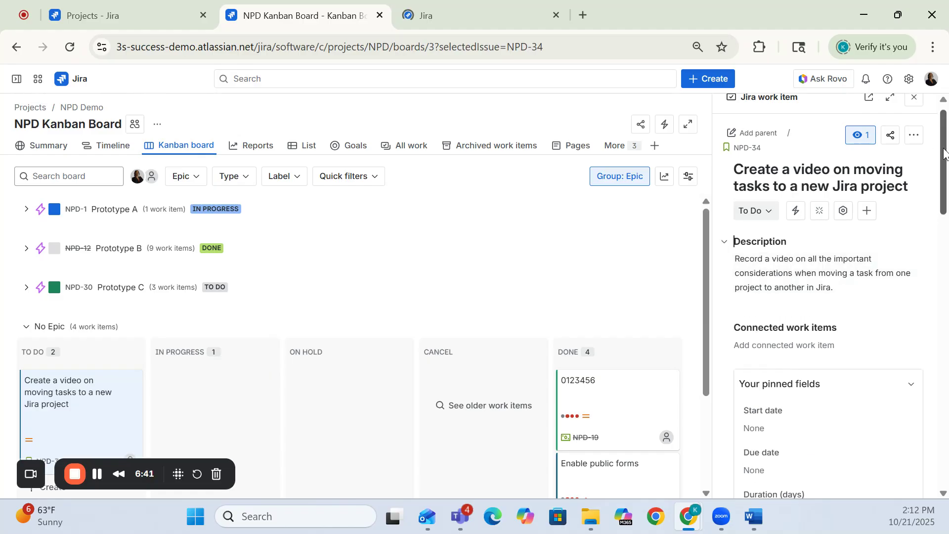
Set the start date of work item NPD-34 to Oct 21, 2025 in its pinned fields.
scroll(944, 154, "down", 1)
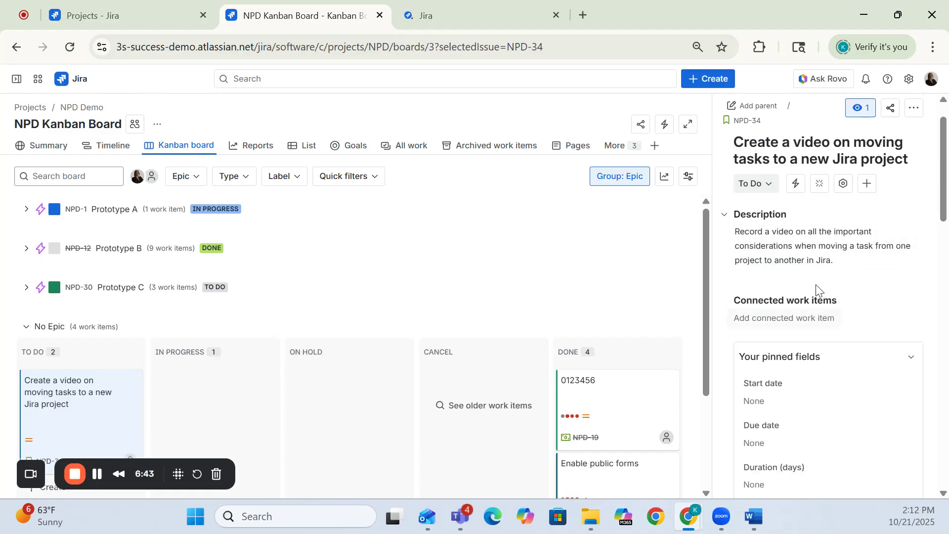
left_click_drag(945, 203, 941, 258)
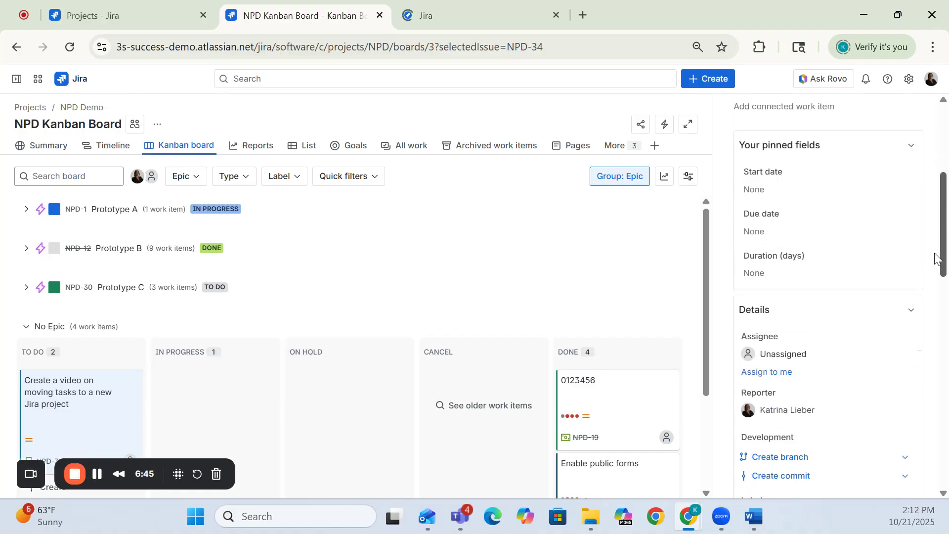
left_click(769, 196)
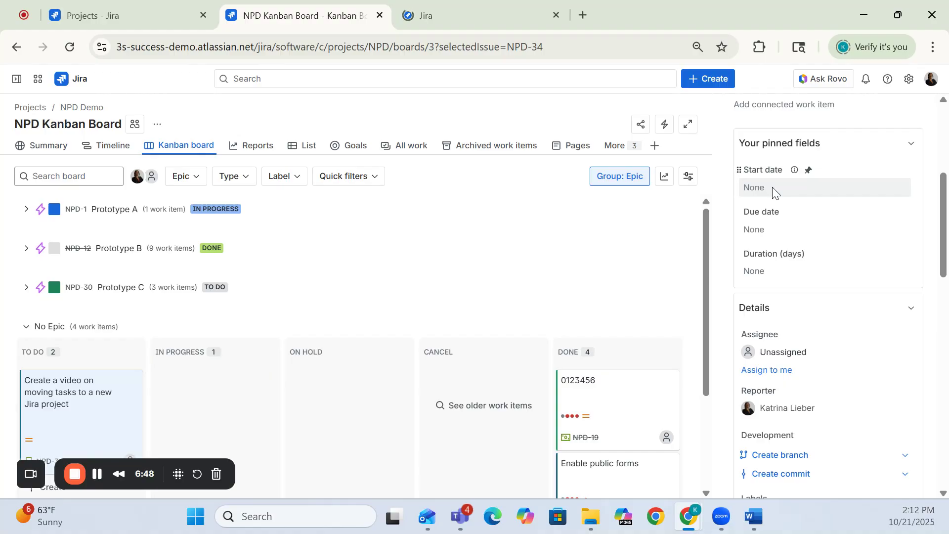
left_click(774, 190)
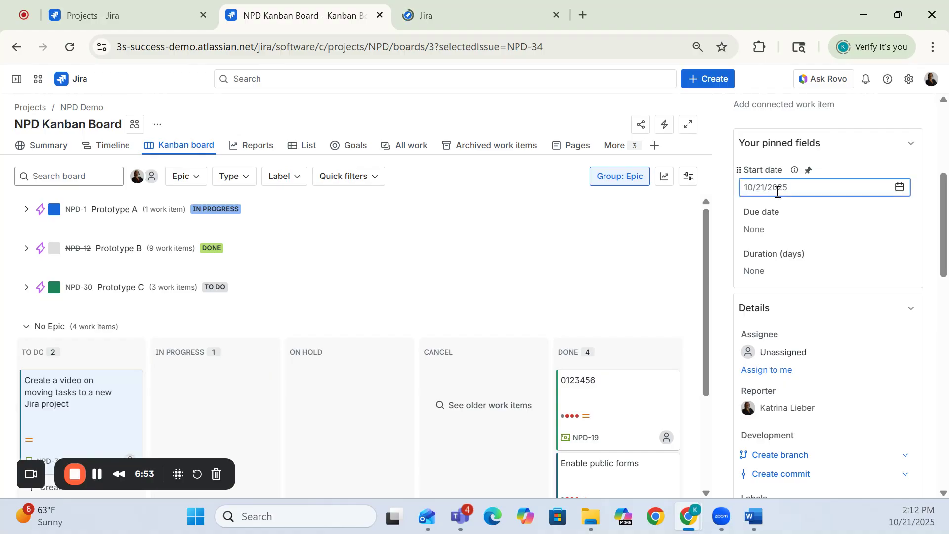
left_click(778, 194)
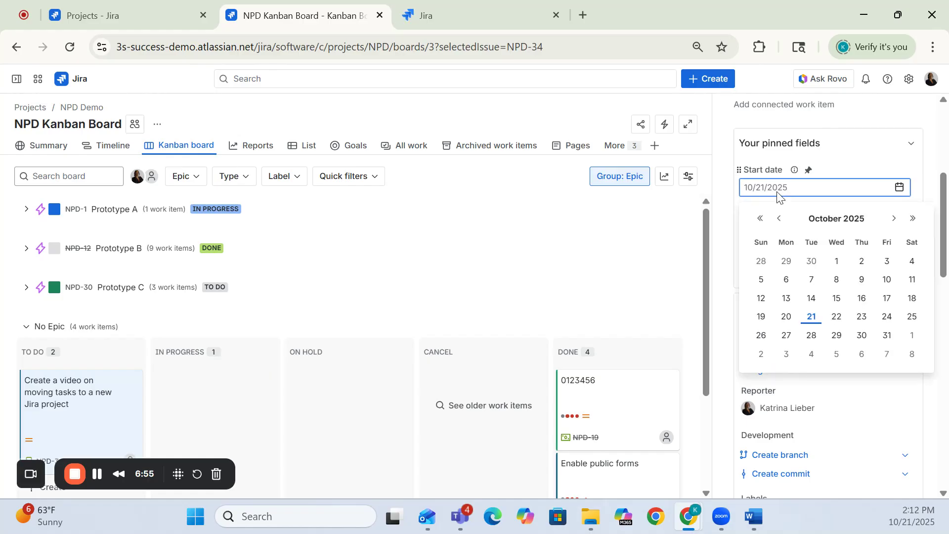
left_click(806, 317)
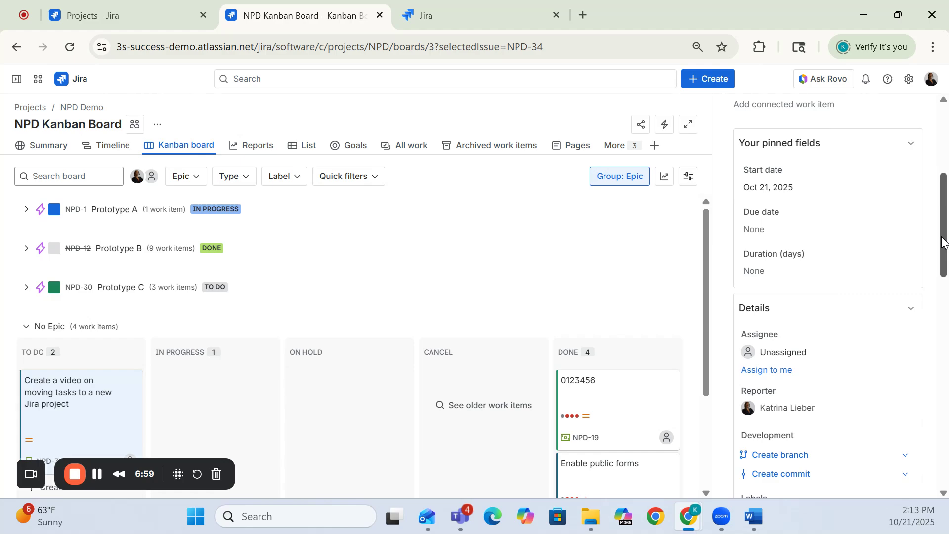
Set the Part Number of work item NPD-34 to 3 in its details.
left_click_drag(943, 236, 938, 301)
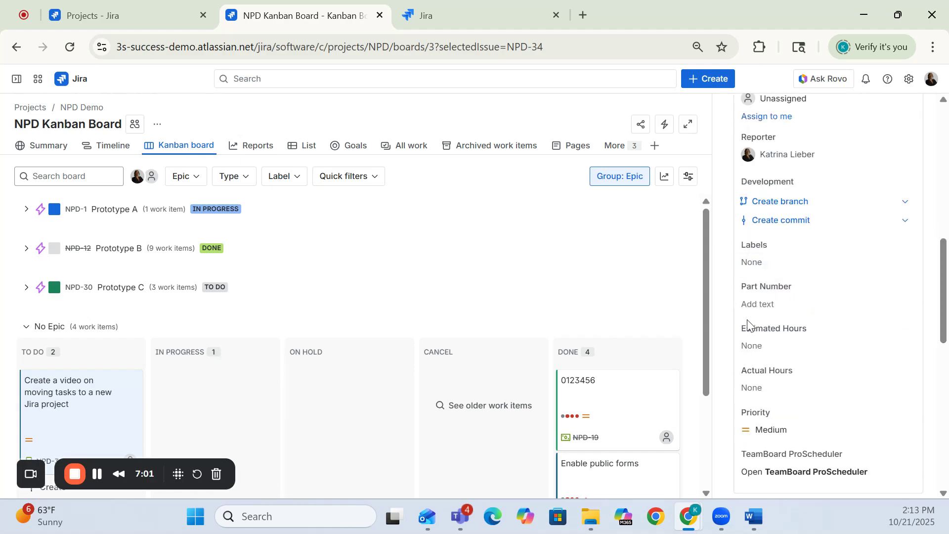
left_click(770, 305)
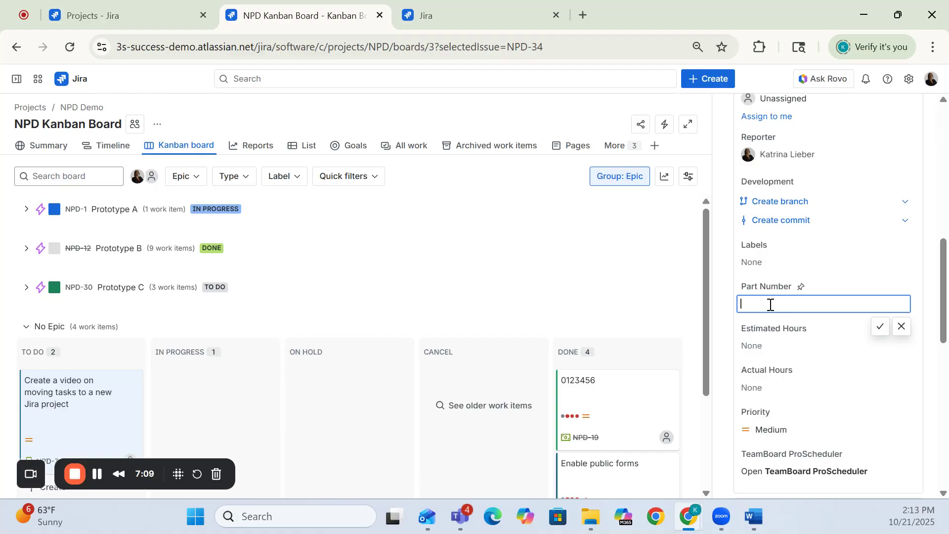
type("3")
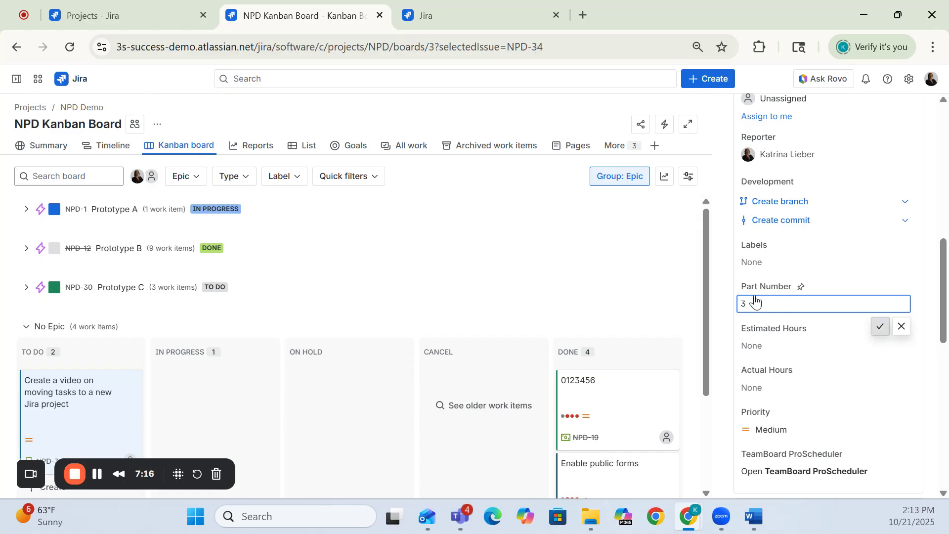
key("Return")
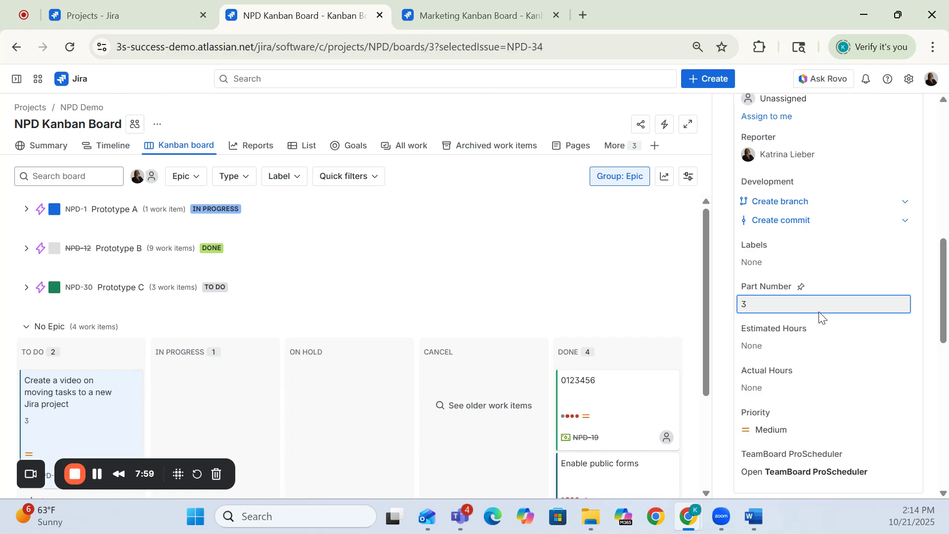
Review the filled-in fields of work item NPD-34 and close its detail view.
left_click(932, 314)
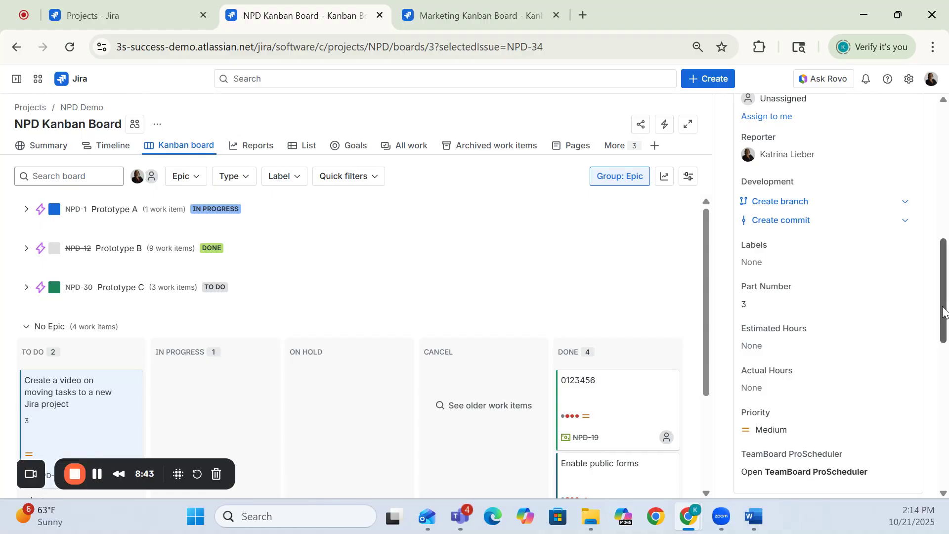
scroll(929, 304, "down", 1)
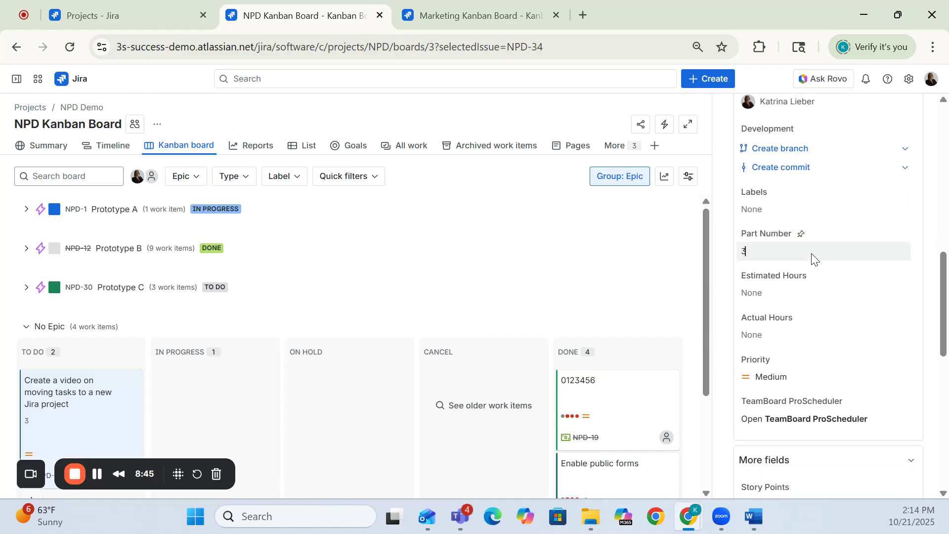
key("Return")
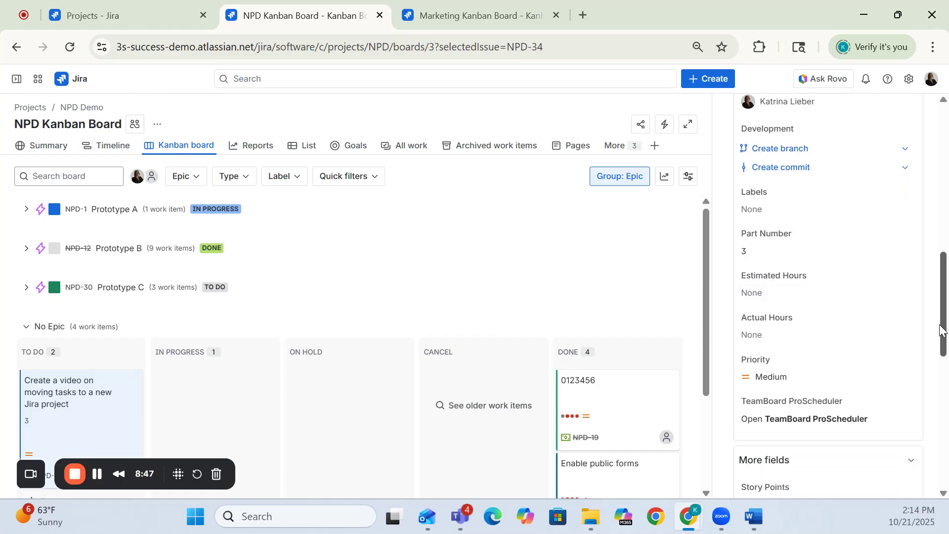
left_click_drag(941, 326, 877, 164)
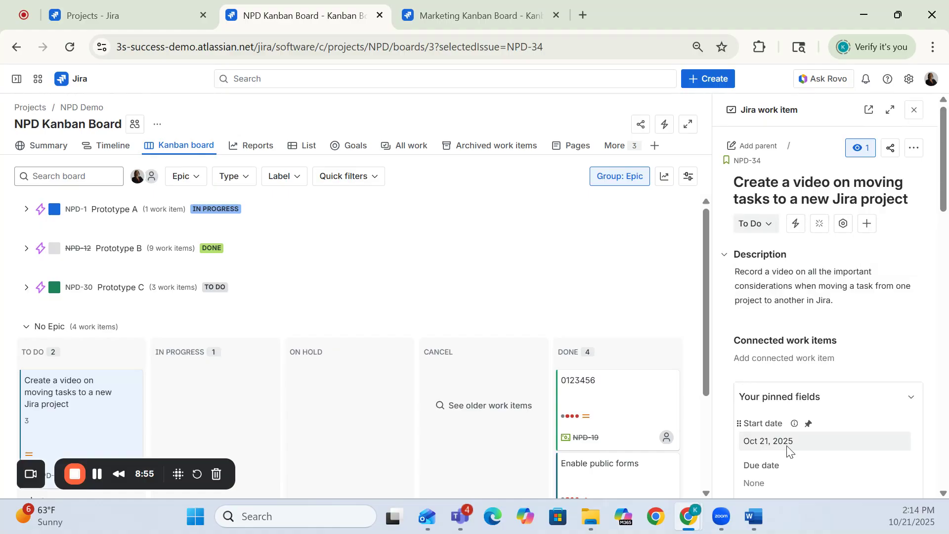
left_click(913, 115)
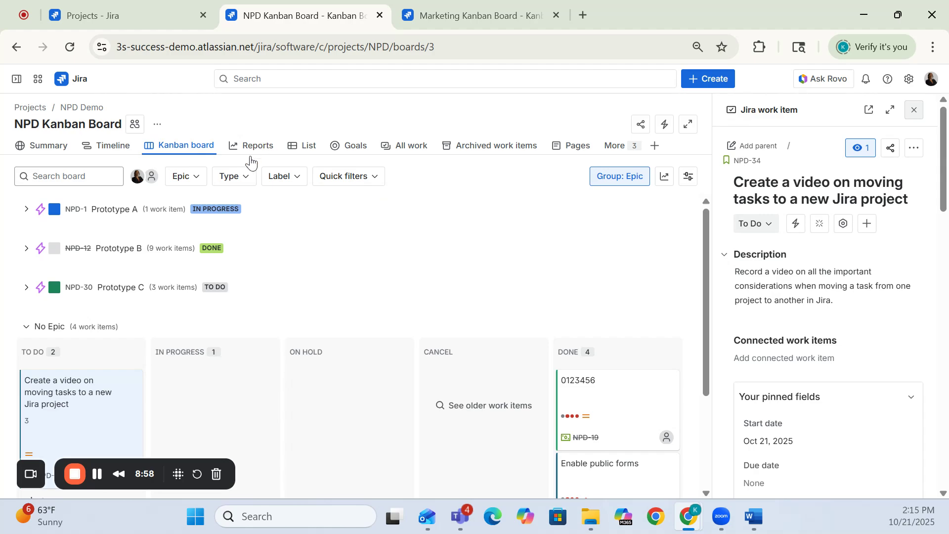
Filter all NPD Demo work items with the JQL query project = "NPD" AND key = NPD-34.
left_click(427, 150)
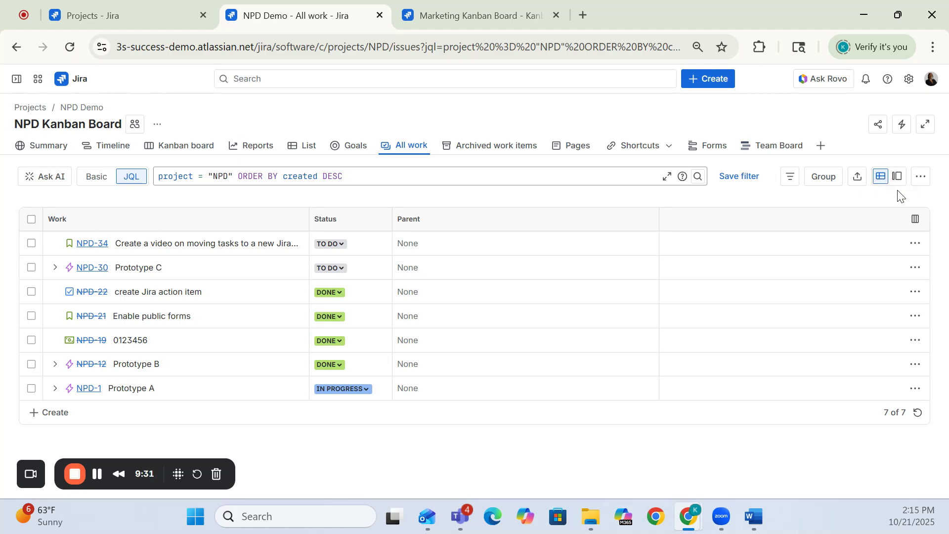
left_click(371, 182)
left_click_drag(366, 178, 238, 176)
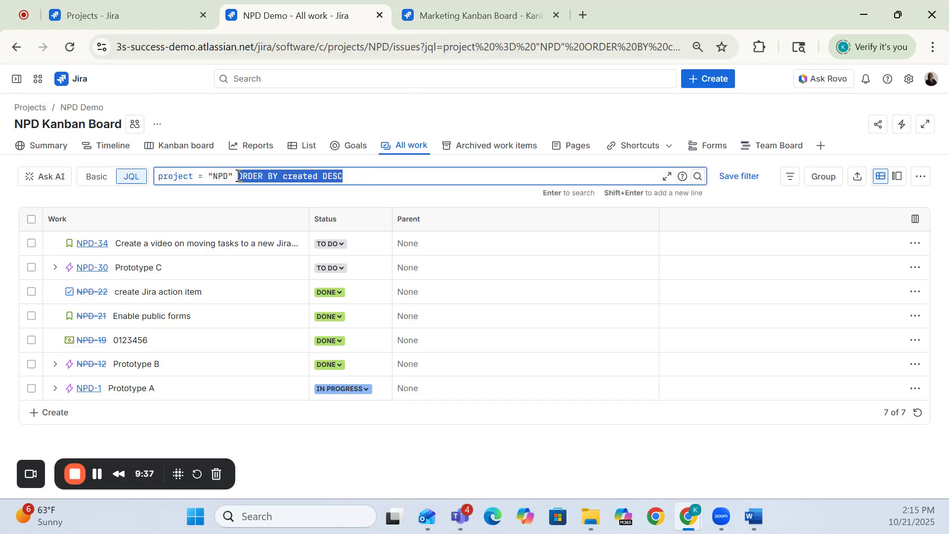
key("BackSpace")
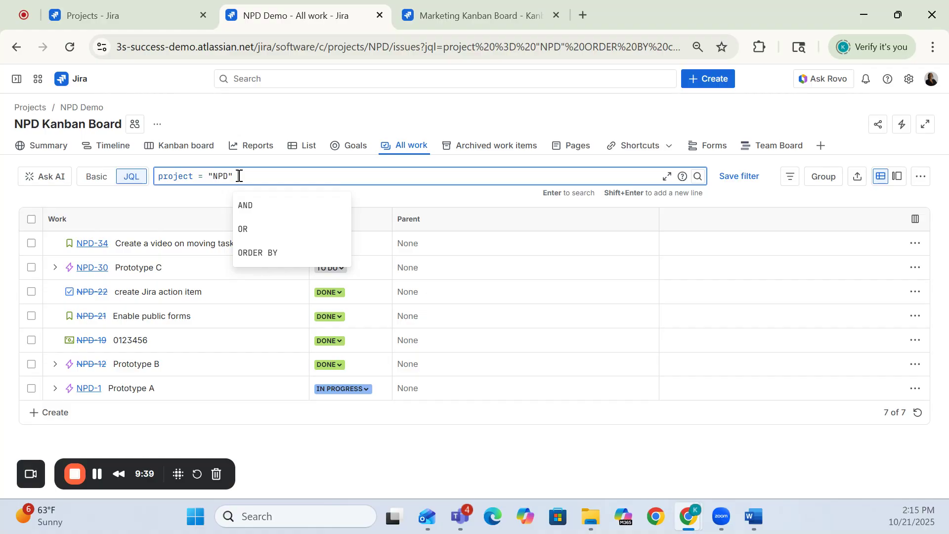
type("AND ")
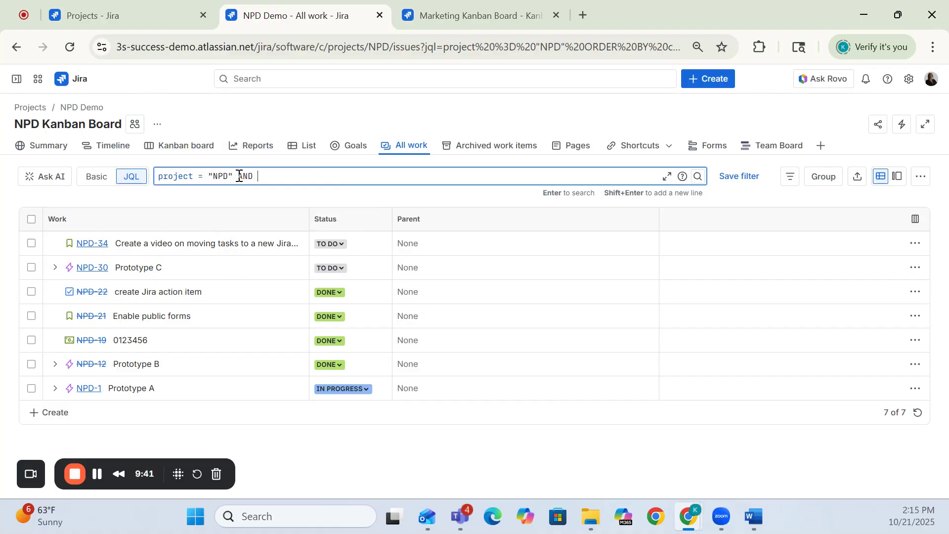
type("ke")
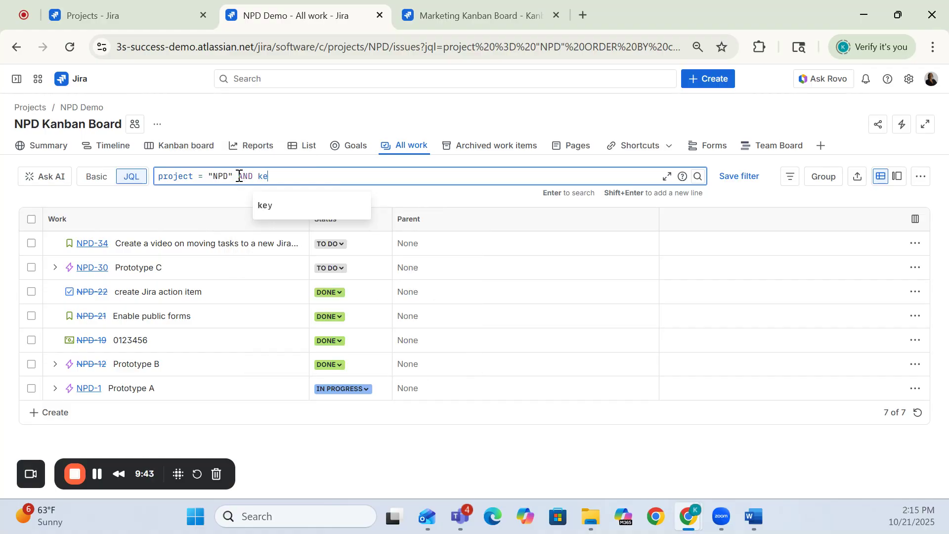
type("y = ")
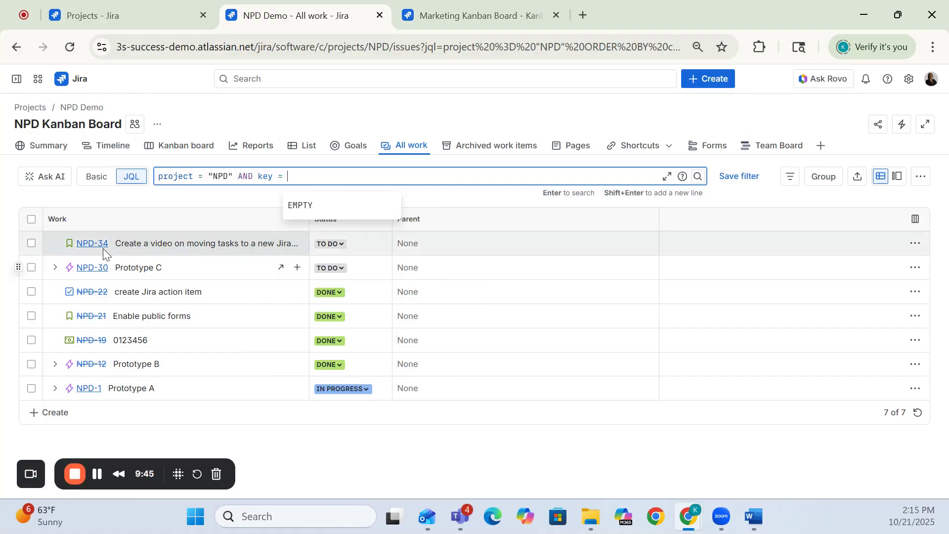
type("N")
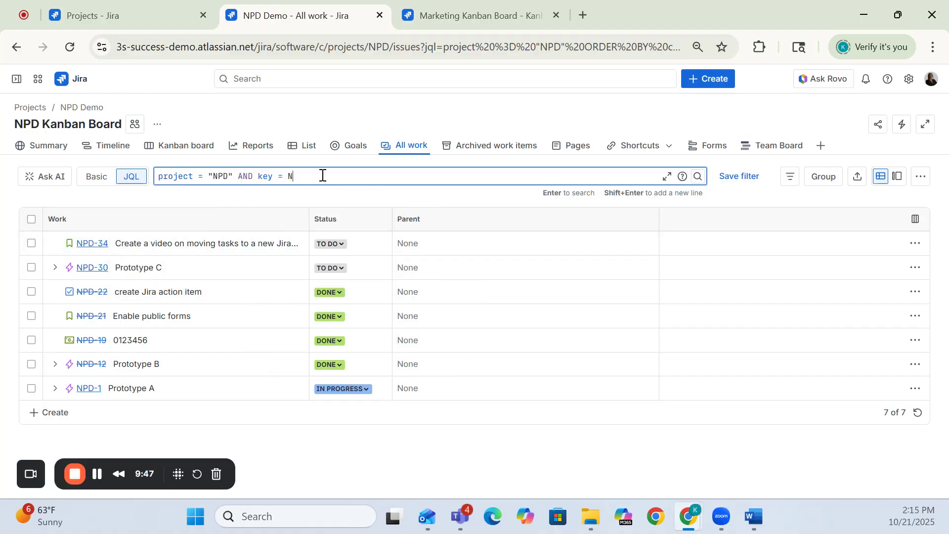
type("PD-34")
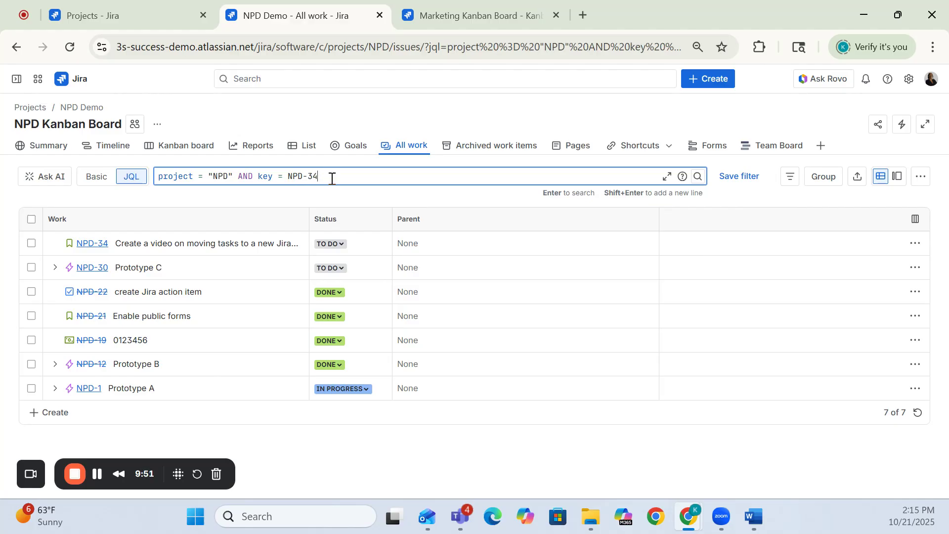
key("Return")
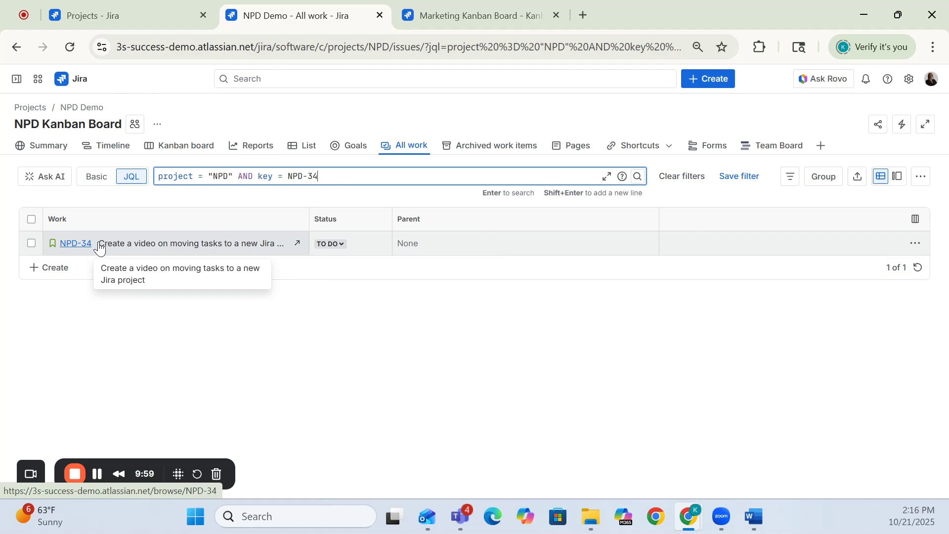
Start a bulk change of the filtered work items, include NPD-34, and choose Move Issues as the operation.
left_click(922, 177)
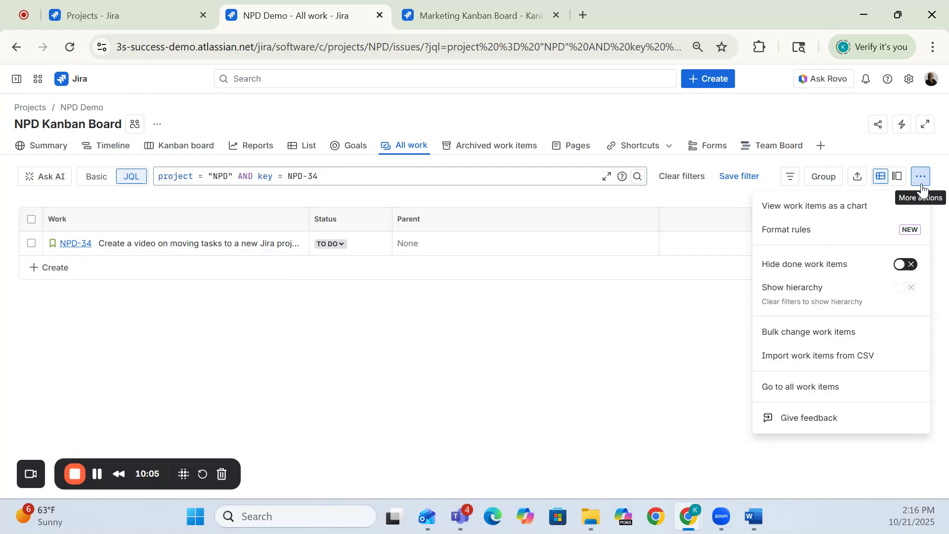
left_click(879, 337)
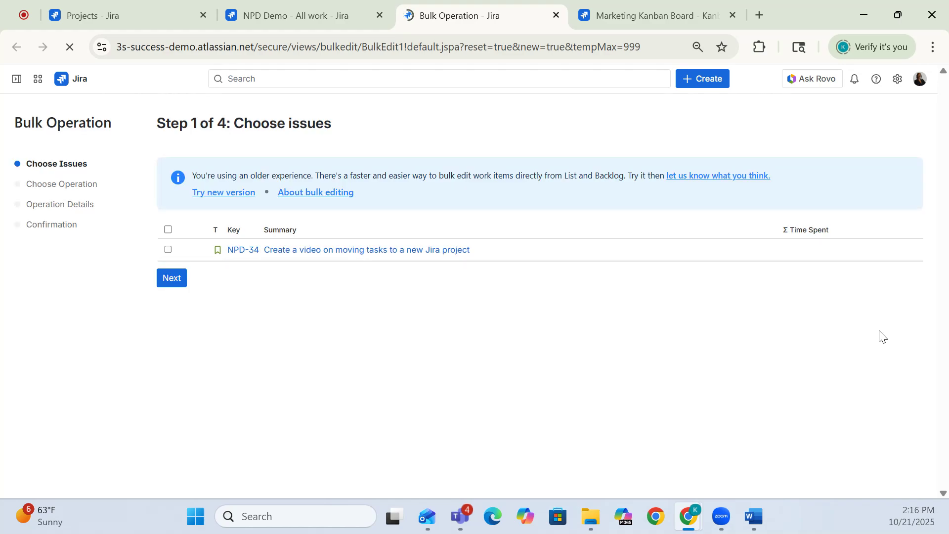
left_click(167, 234)
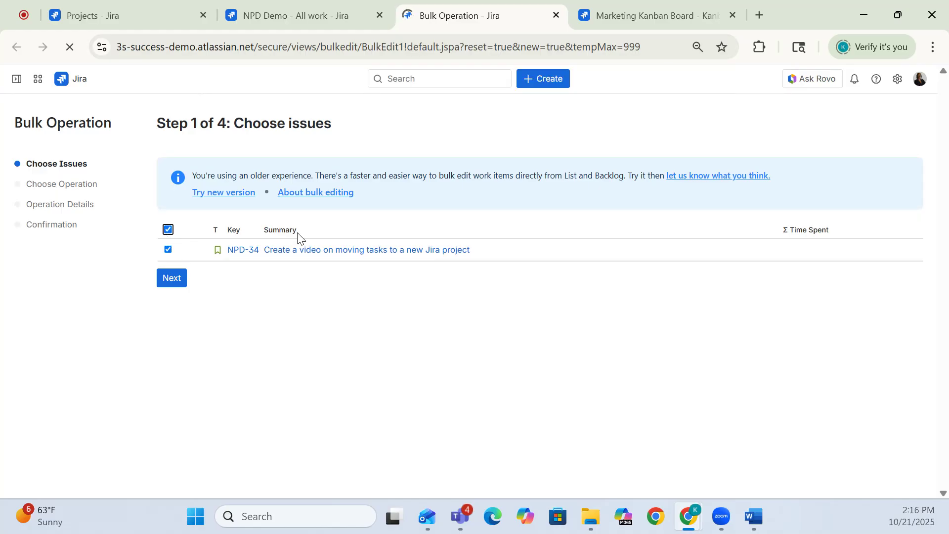
left_click(170, 282)
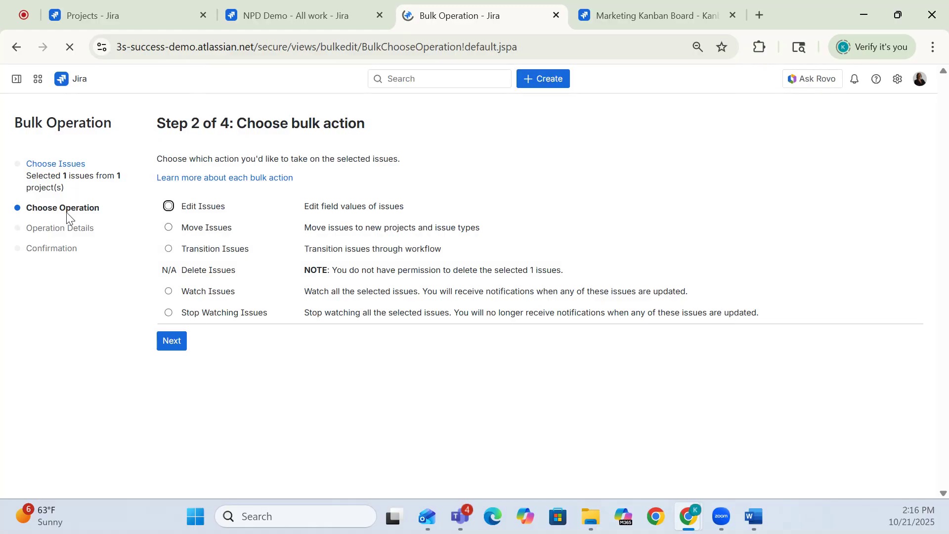
left_click(170, 228)
left_click(182, 349)
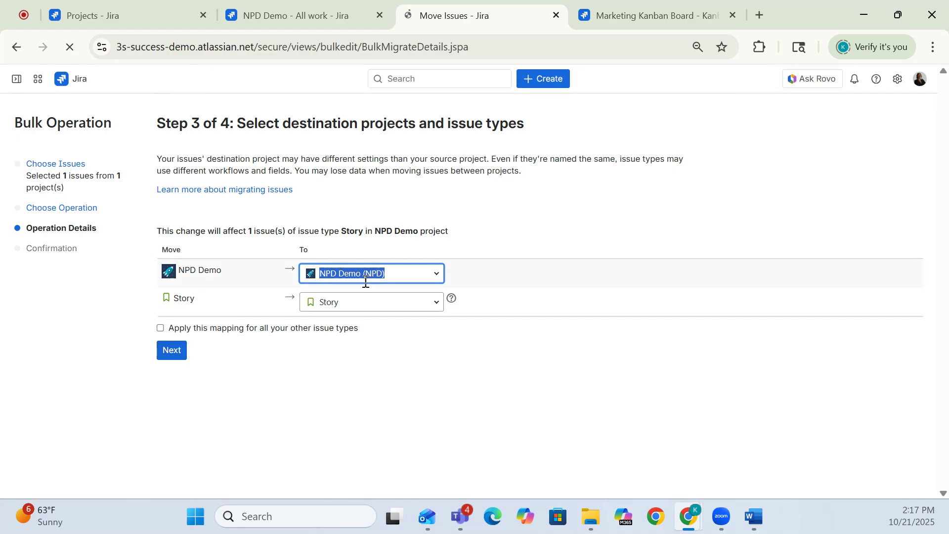
Set the destination project of the bulk move to Marketing (MKT).
left_click(435, 274)
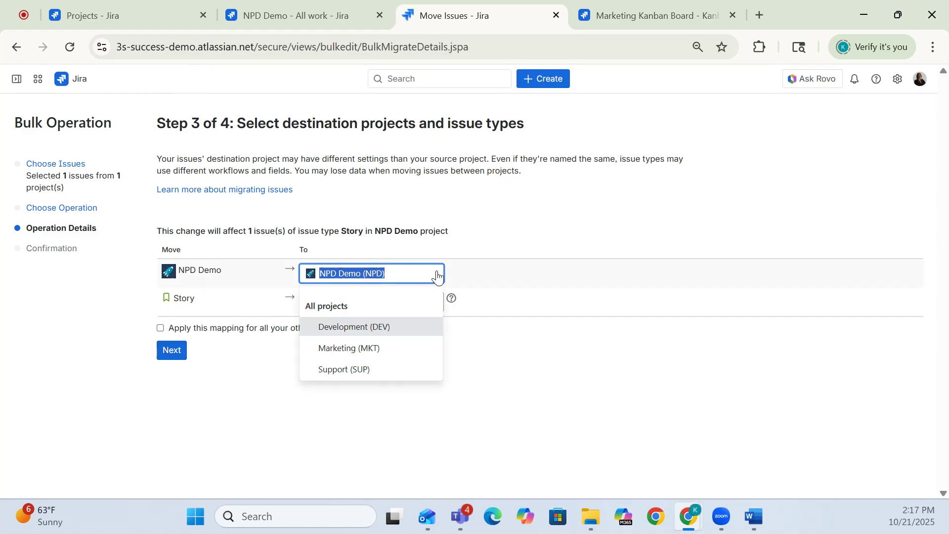
left_click(347, 349)
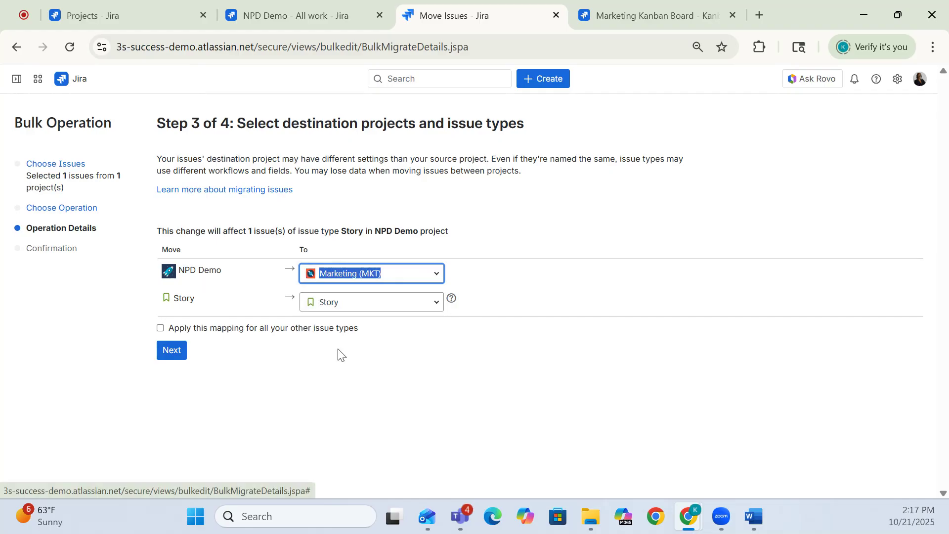
left_click(524, 403)
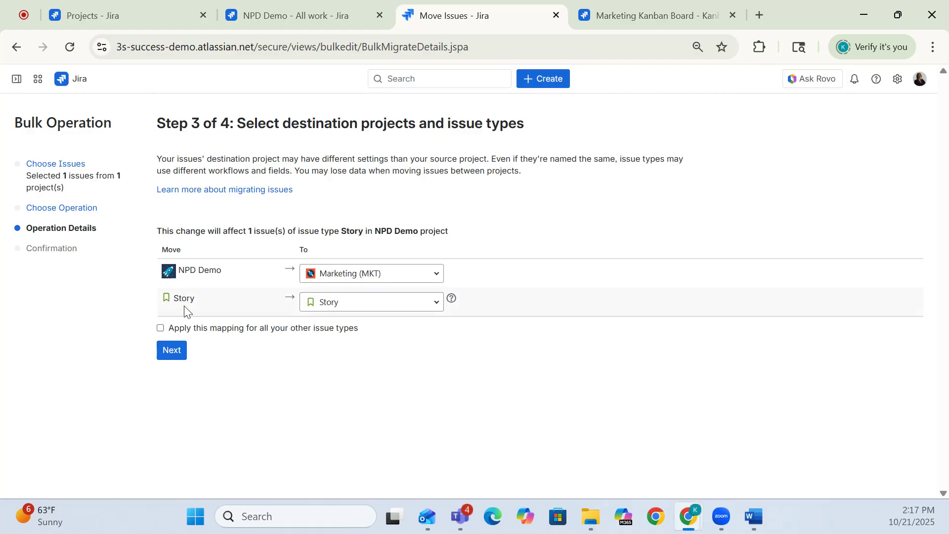
Check which destination issue types are available for the Story, keeping Story as the mapping.
left_click(439, 311)
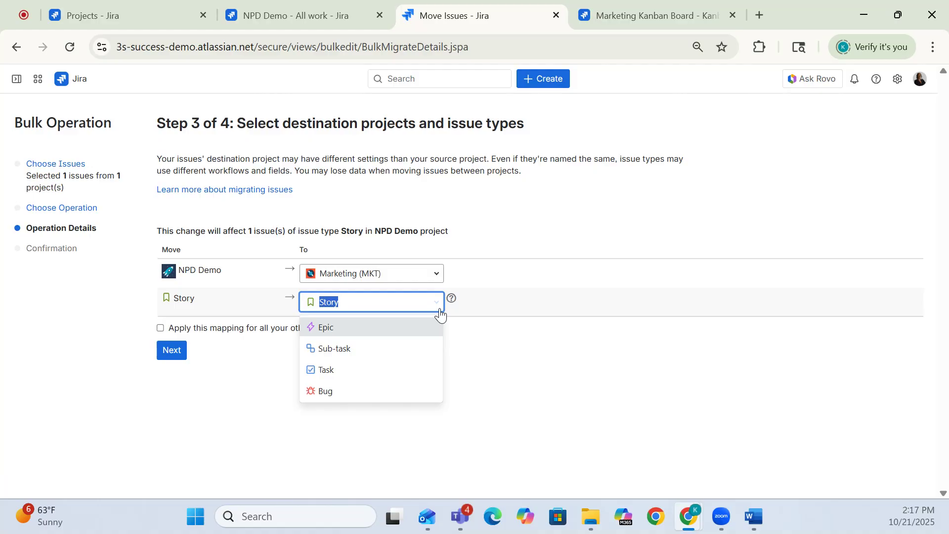
left_click(439, 311)
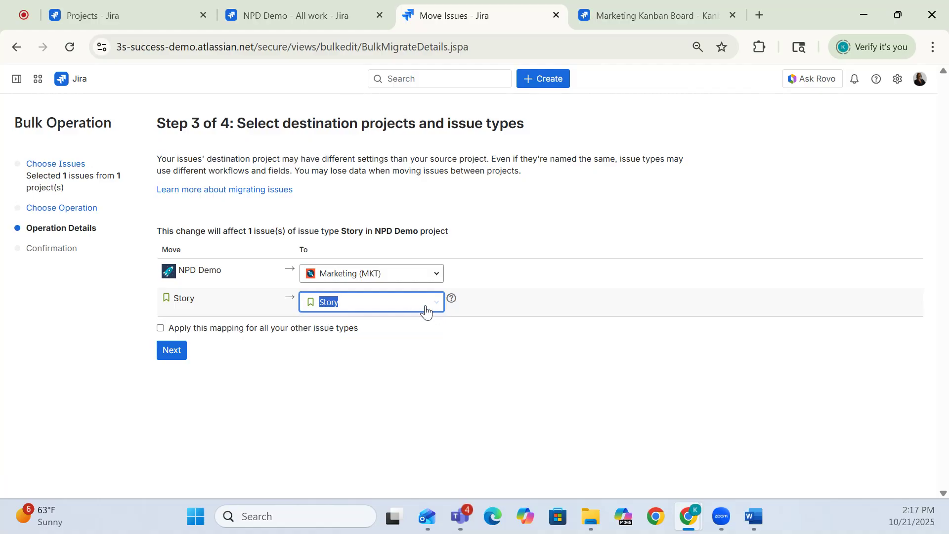
left_click(467, 346)
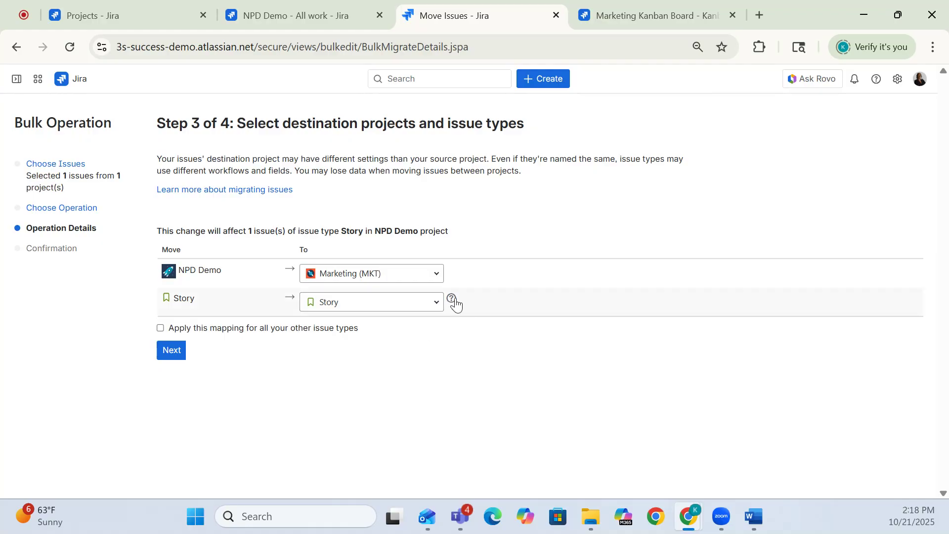
left_click(434, 308)
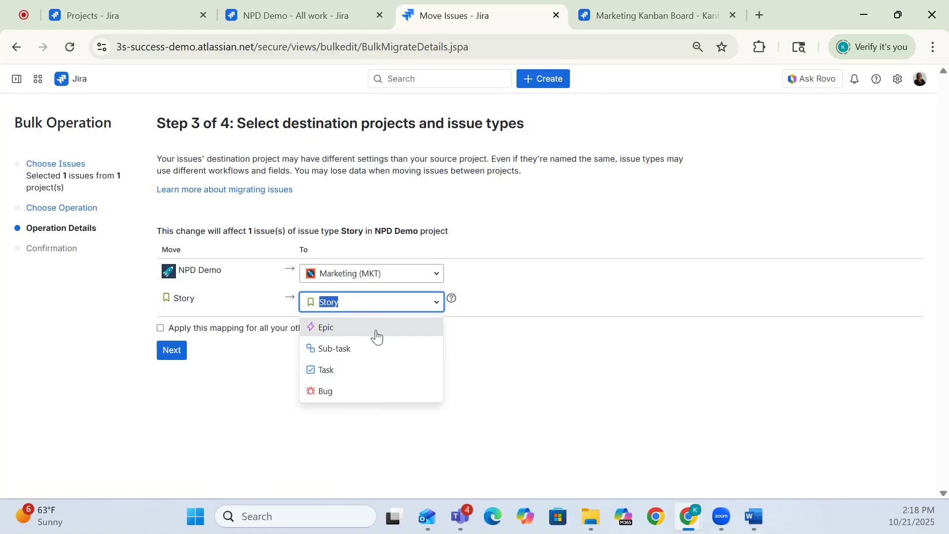
left_click(596, 393)
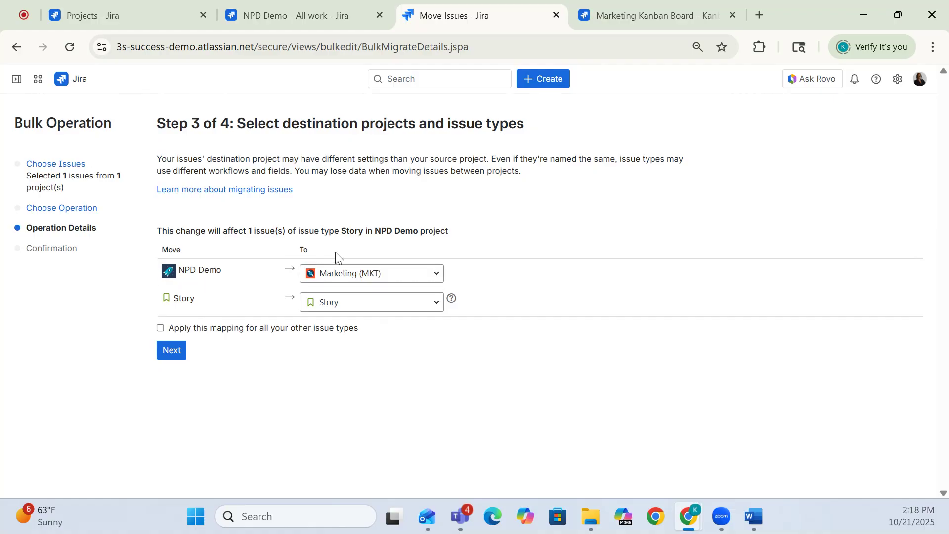
Accept the Story mapping and retained field values, and confirm moving NPD-34 to the Marketing project.
left_click(170, 359)
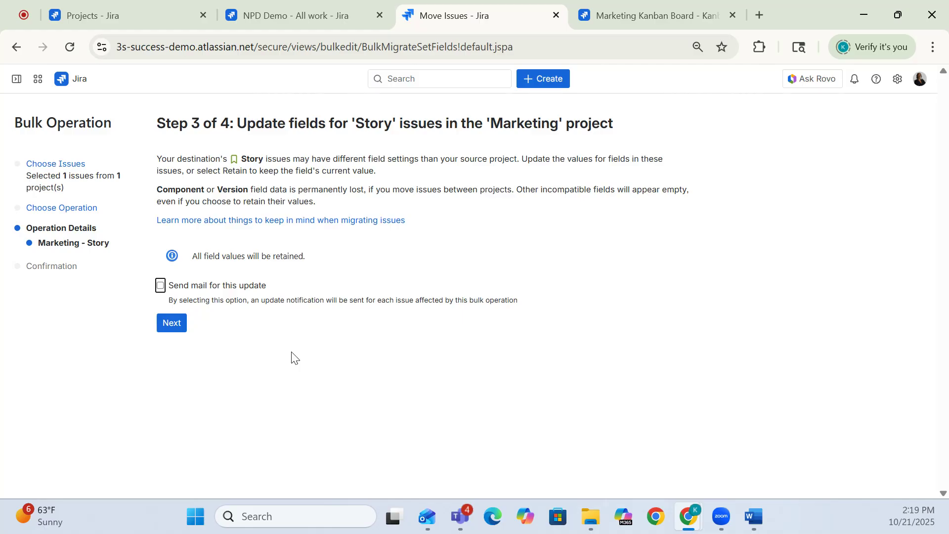
left_click(173, 325)
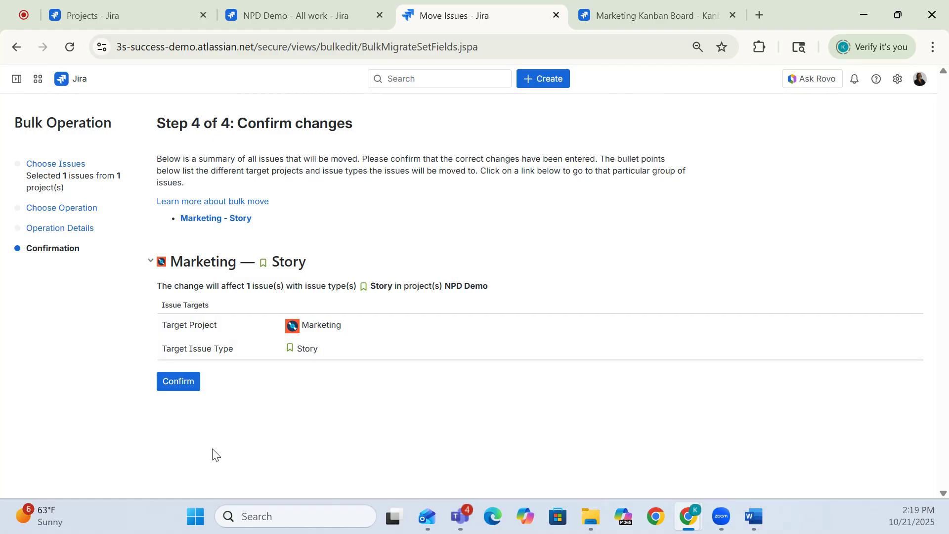
left_click(174, 383)
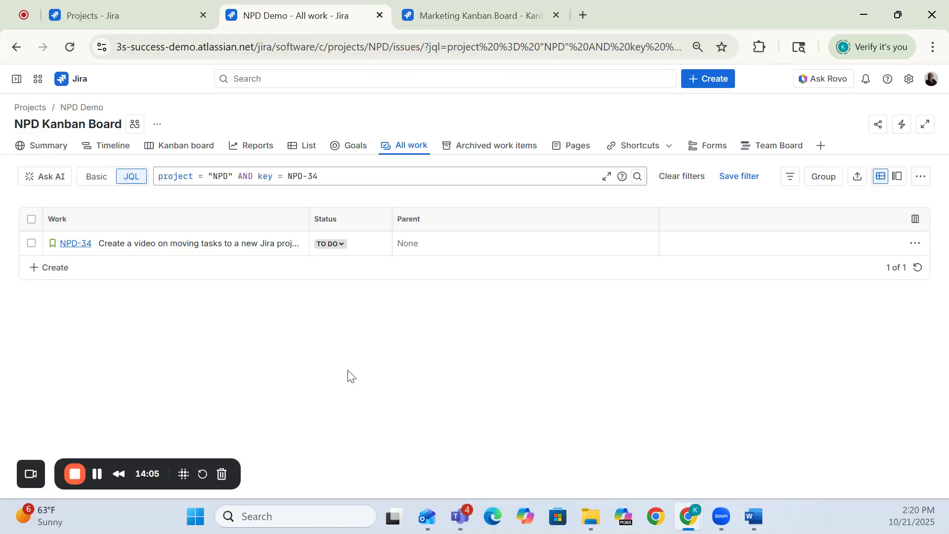
Refresh the NPD-34 search, and look for the moved item on the Marketing Kanban Board with the Blogs and Create Videos for Youtube Channel epics collapsed.
left_click(69, 50)
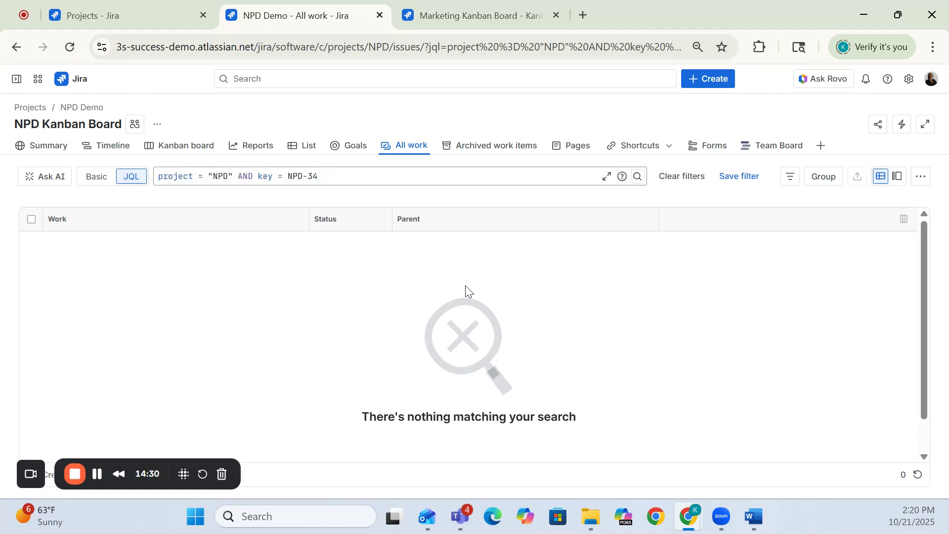
left_click(452, 4)
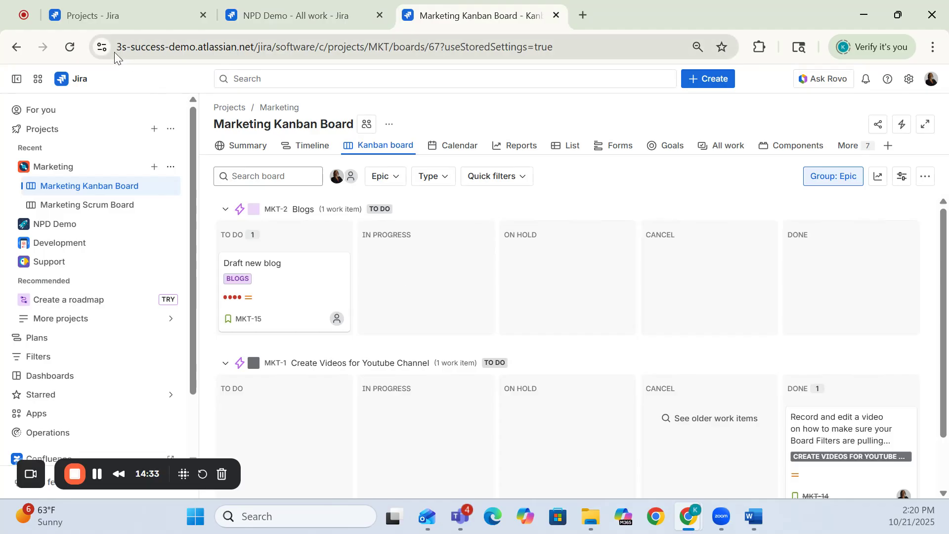
left_click(225, 210)
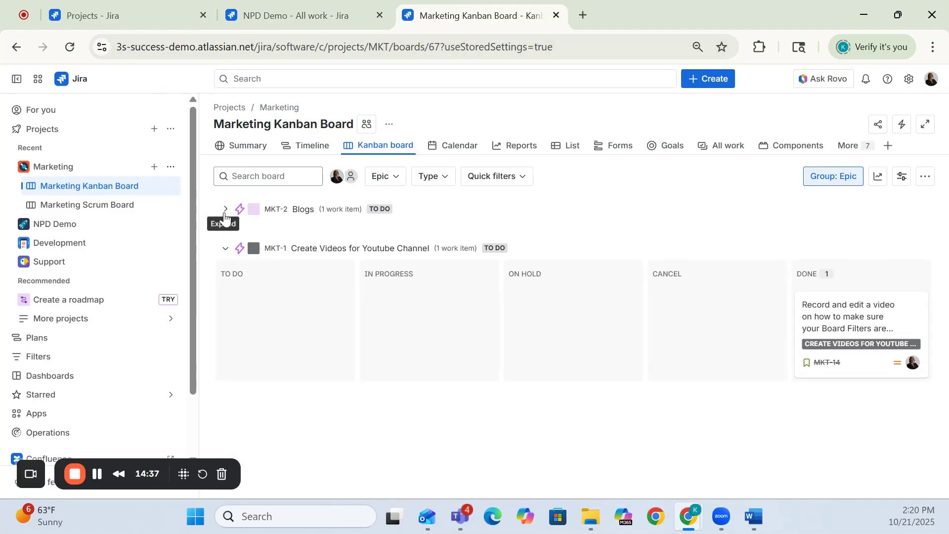
left_click(226, 248)
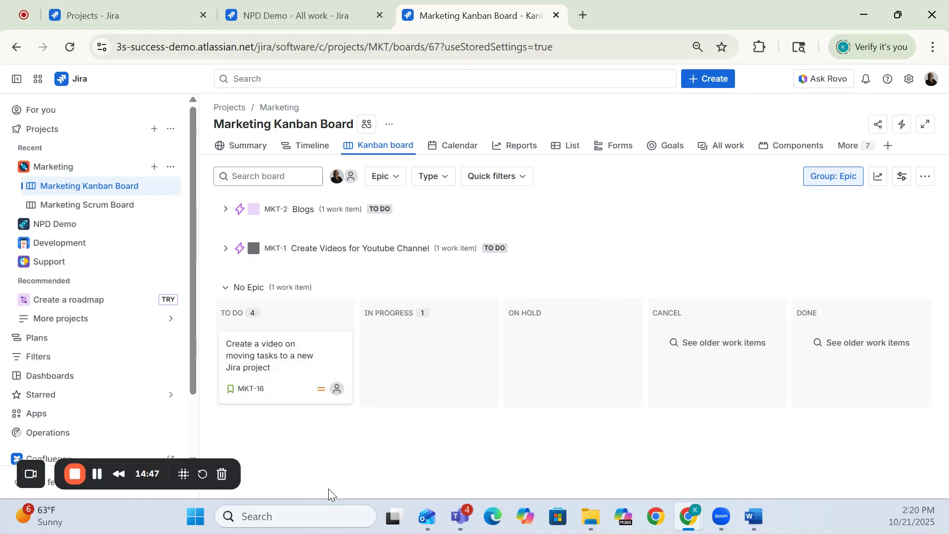
Open the moved "Create a video on moving tasks to a new Jira project" item and review its description and detail fields.
left_click(303, 396)
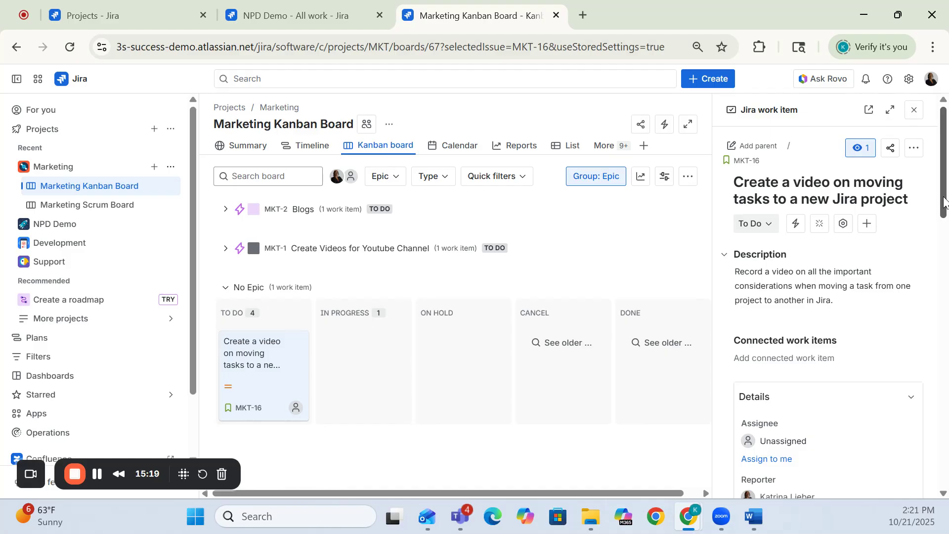
scroll(945, 198, "down", 1)
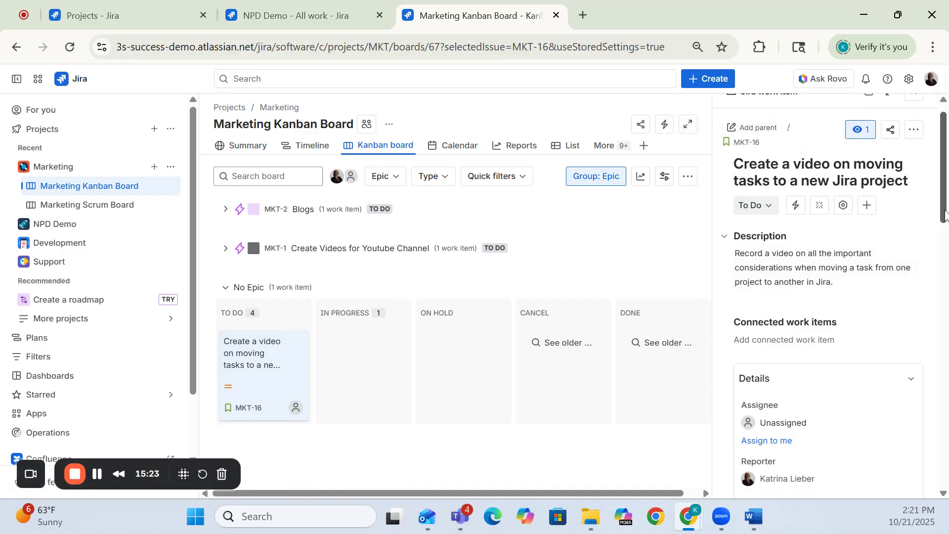
left_click_drag(945, 213, 945, 316)
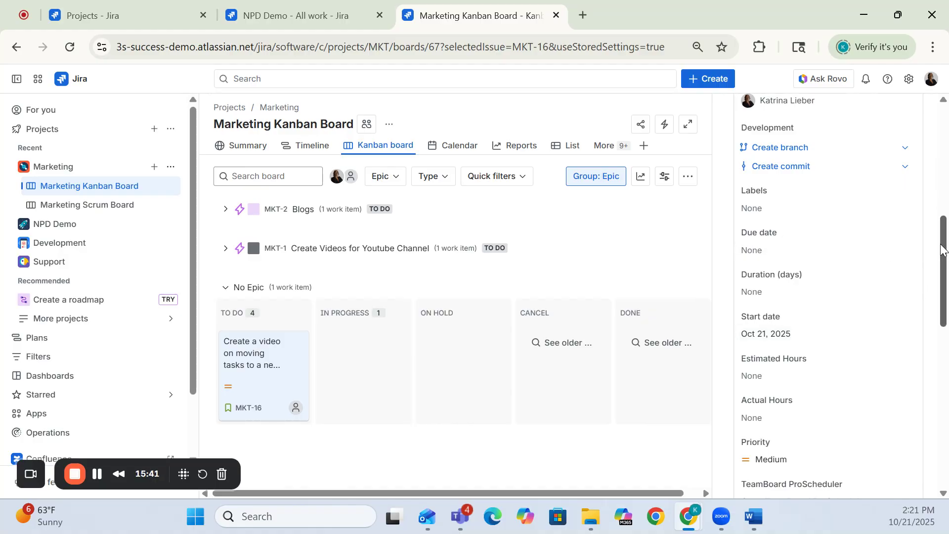
left_click_drag(942, 249, 947, 159)
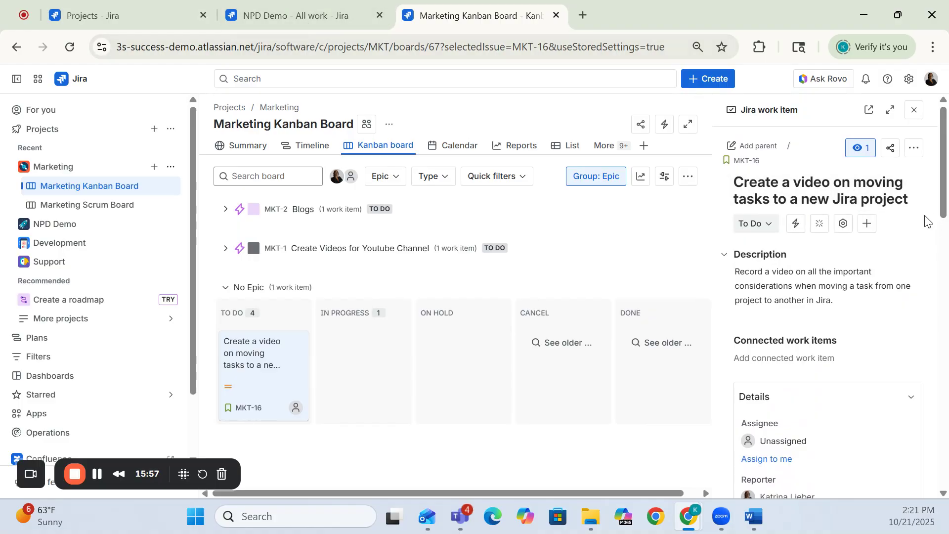
Show the moved item's activity history and examine its key, project, Part Number, start date and description changes.
left_click_drag(945, 199, 948, 465)
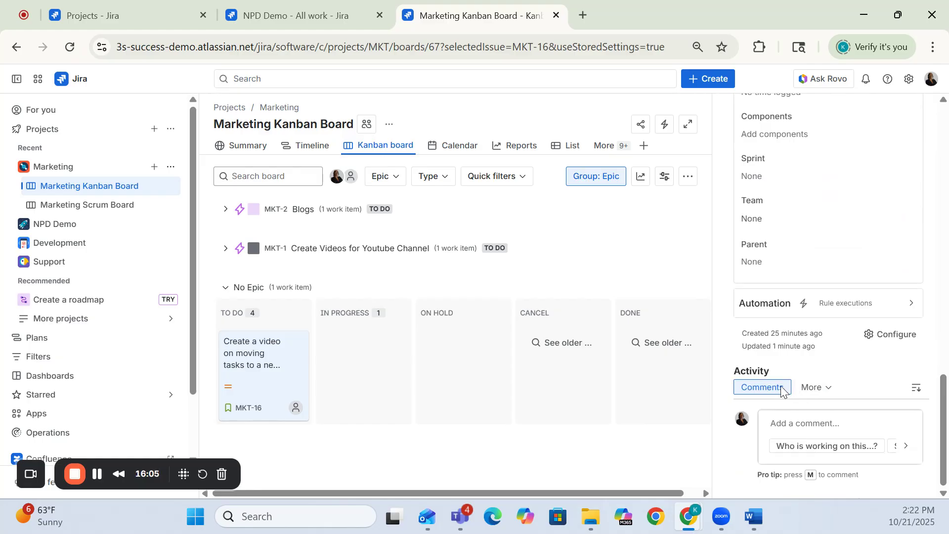
left_click(816, 388)
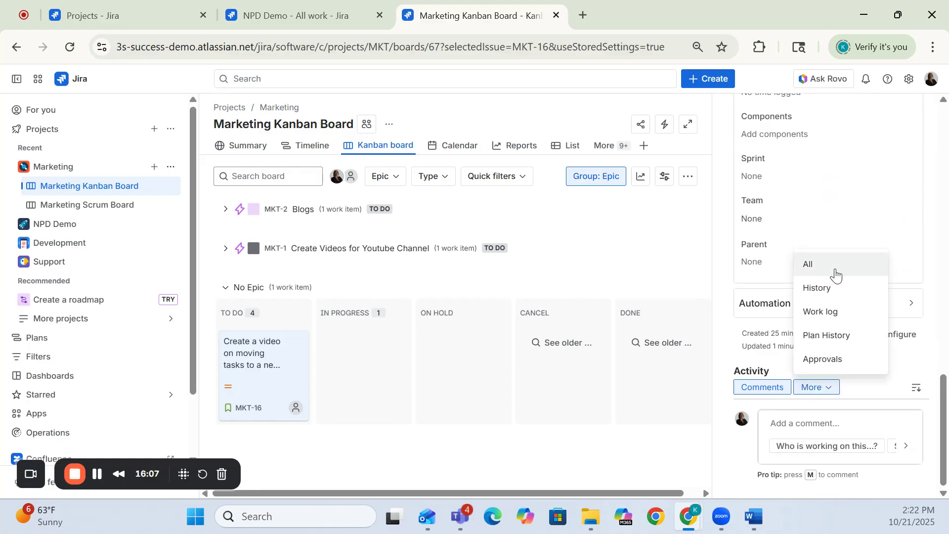
left_click(836, 290)
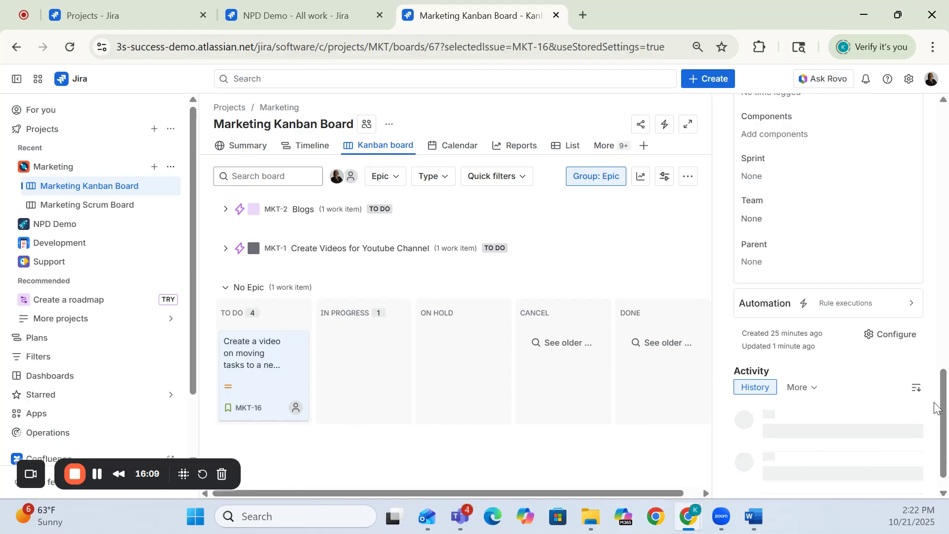
left_click_drag(945, 395, 945, 436)
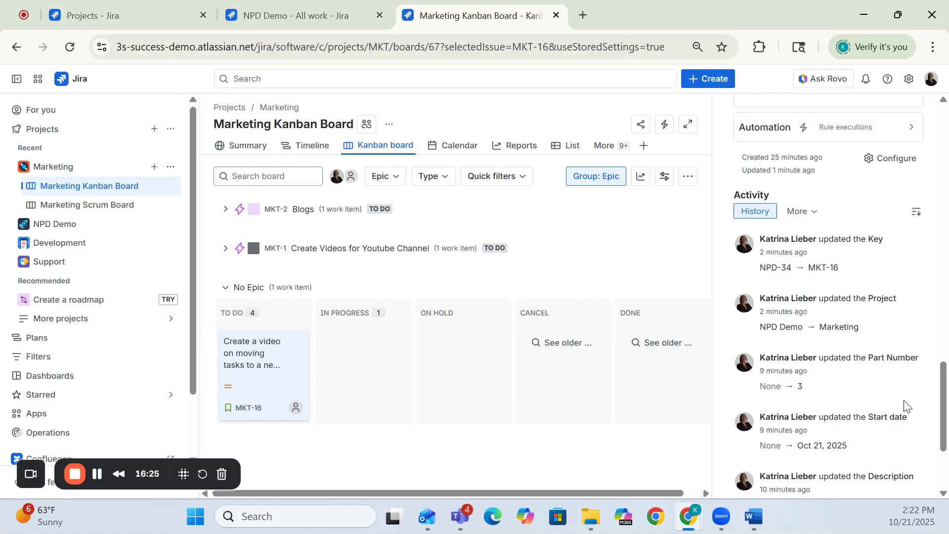
left_click_drag(942, 395, 942, 416)
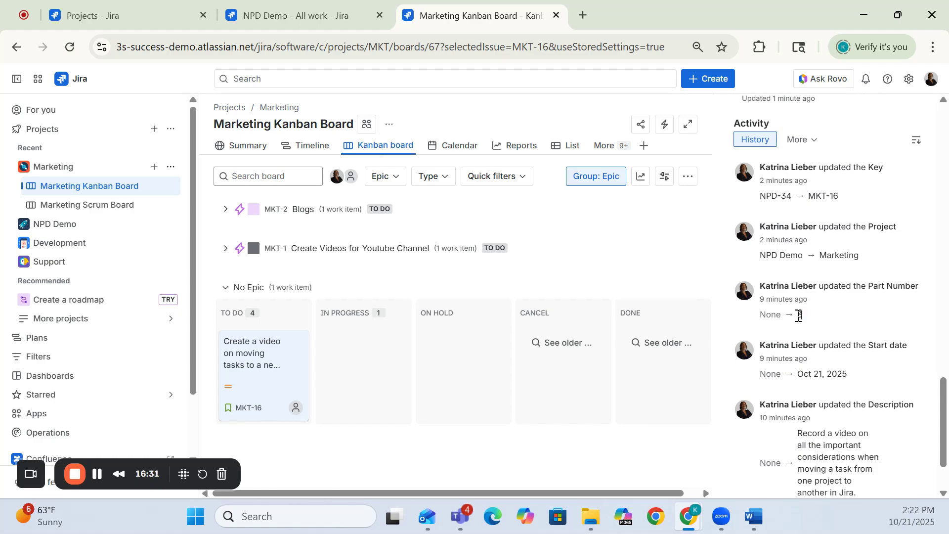
left_click_drag(799, 315, 765, 319)
left_click(888, 317)
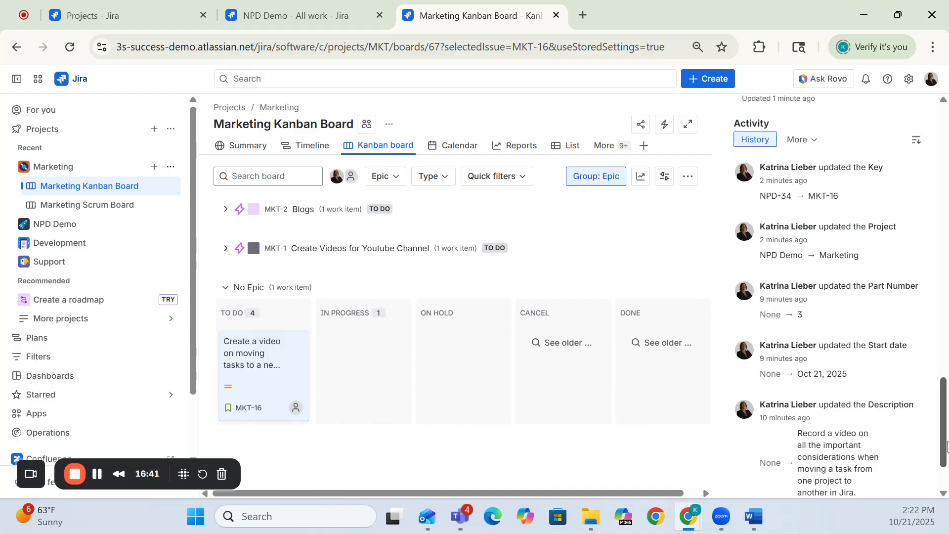
left_click_drag(945, 434, 942, 153)
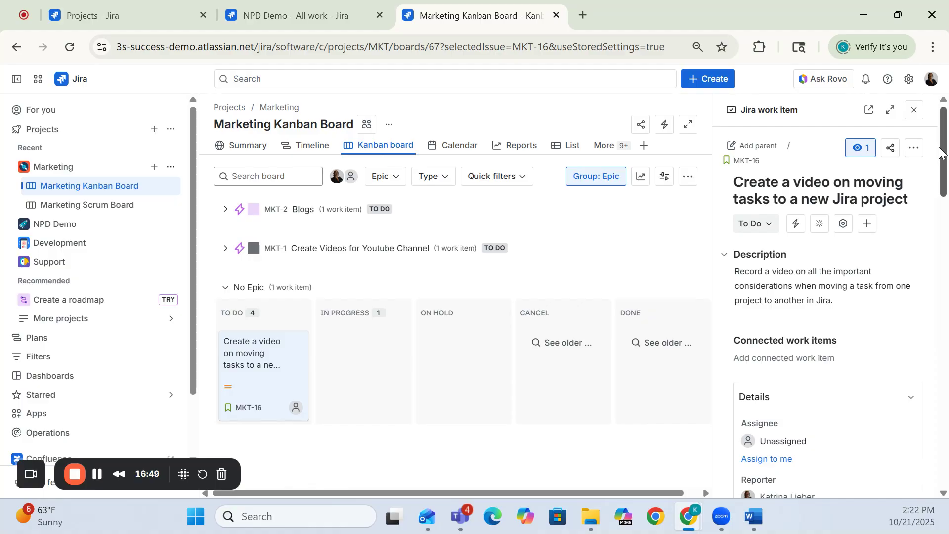